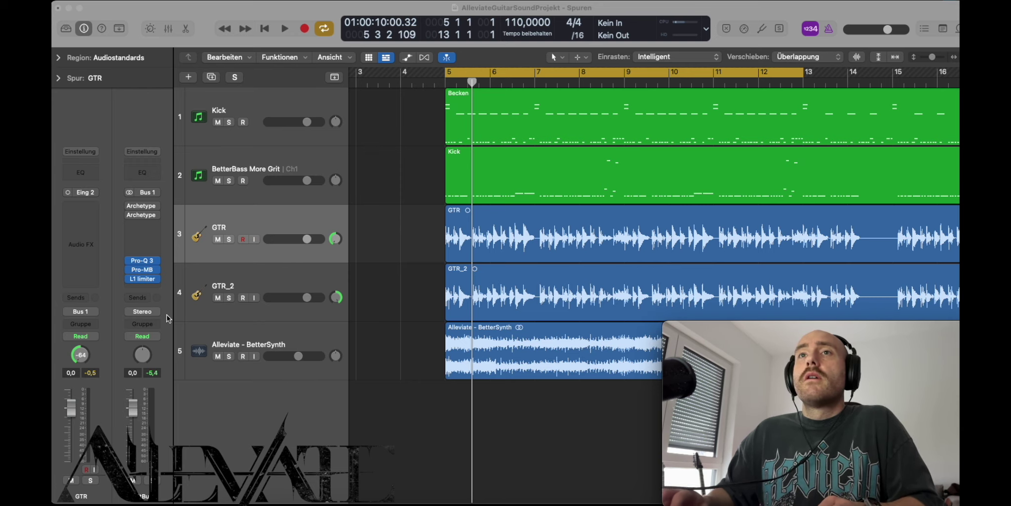
# Solo the guitar bus and play the project, extending the end of the cycle range to bar 15.
pyautogui.click(149, 480)
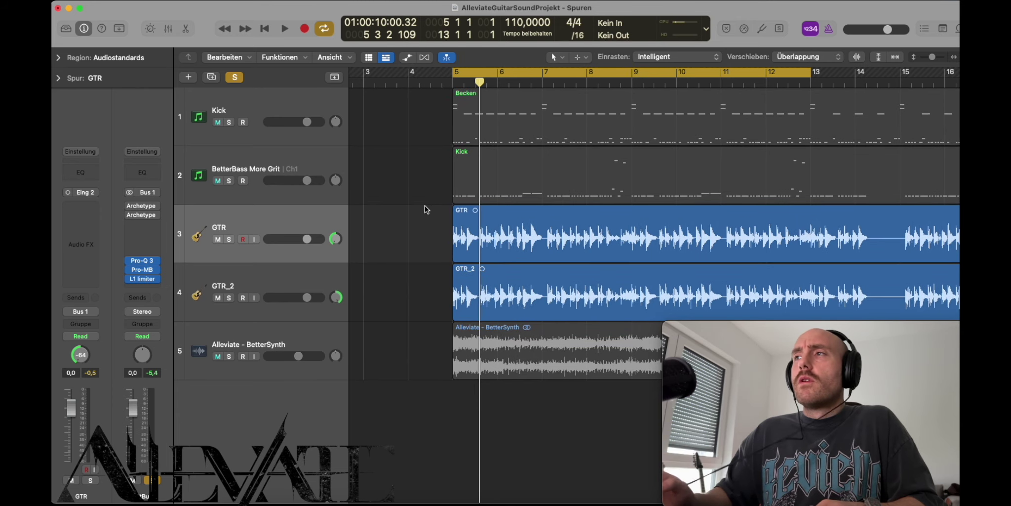
pyautogui.press('space')
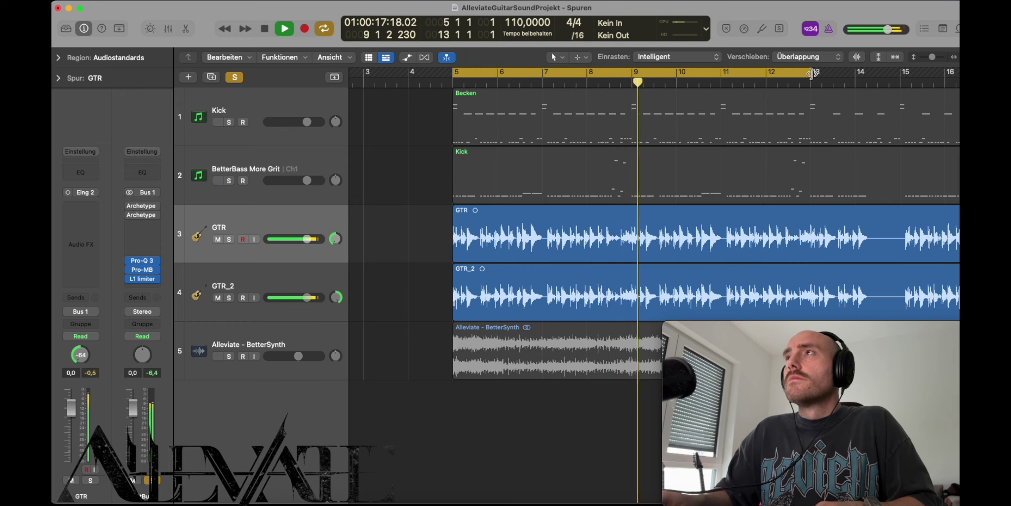
pyautogui.moveTo(811, 85); pyautogui.dragTo(900, 87)
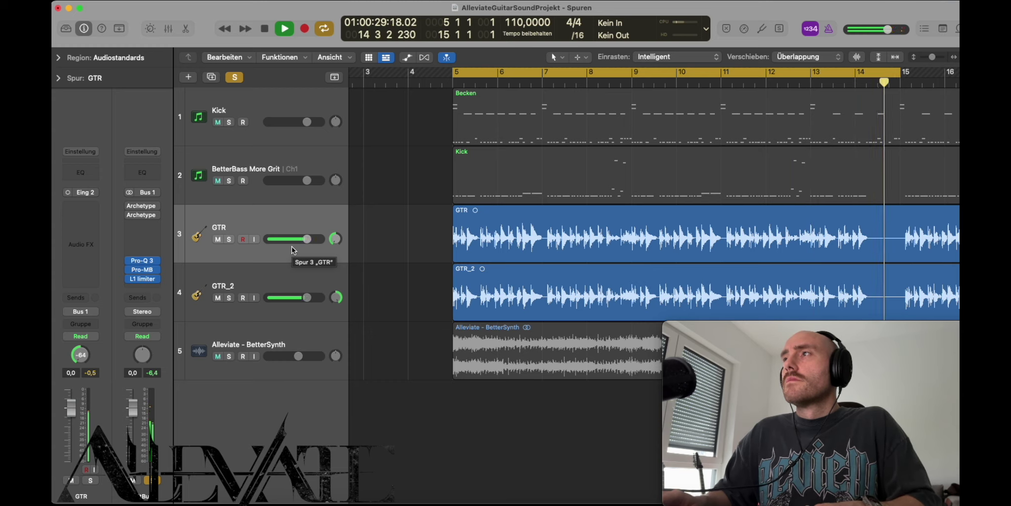
pyautogui.press('space')
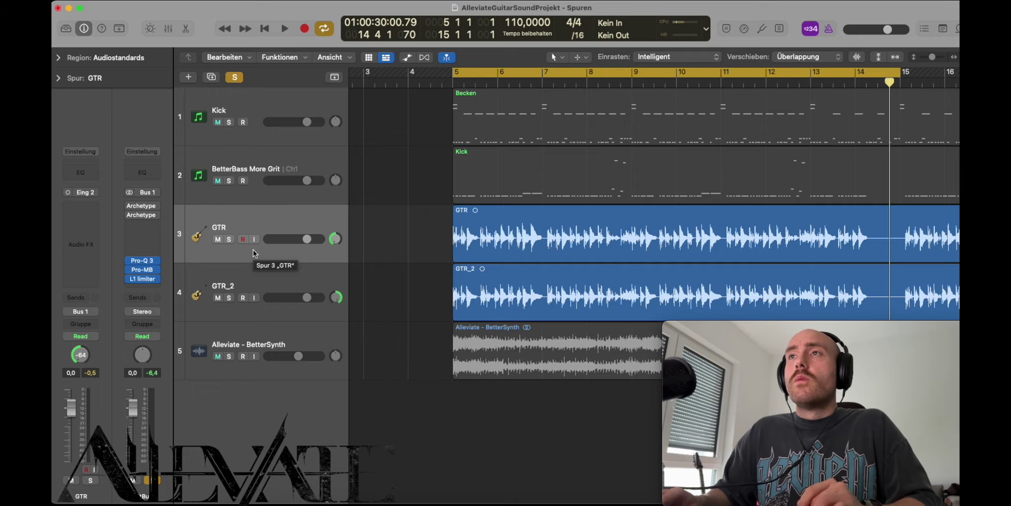
# Enable and open the Archetype Nolly plug-in on the guitar bus, with its window reduced in size and its amp head shown.
pyautogui.press('super+Right')
pyautogui.press('super+Right')
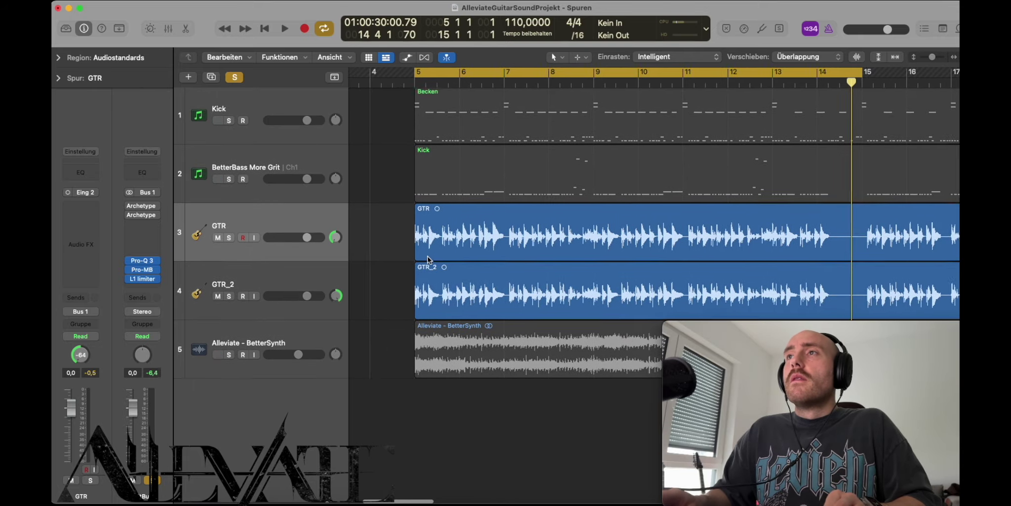
pyautogui.press('super+Down')
pyautogui.press('super+Down')
pyautogui.press('super+Left')
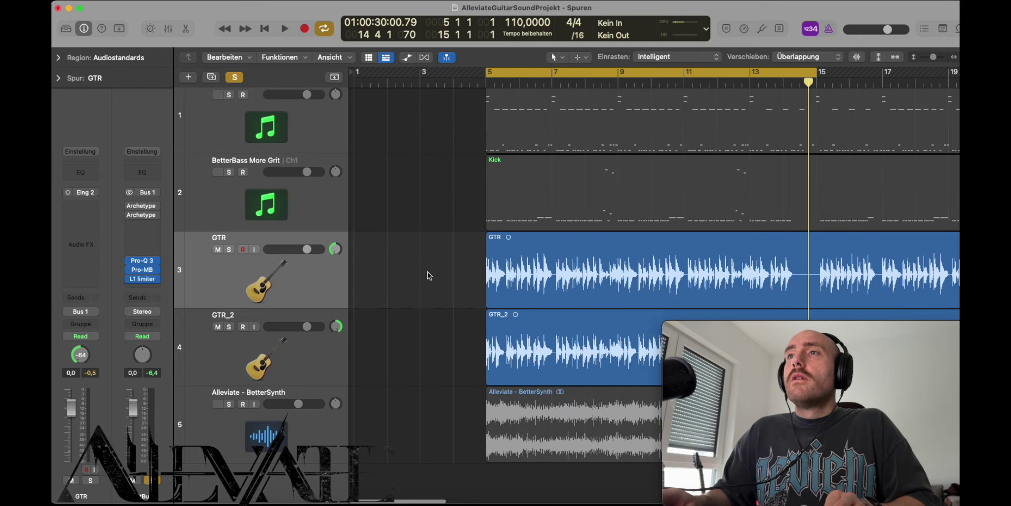
pyautogui.hscroll(-5, 427, 274)
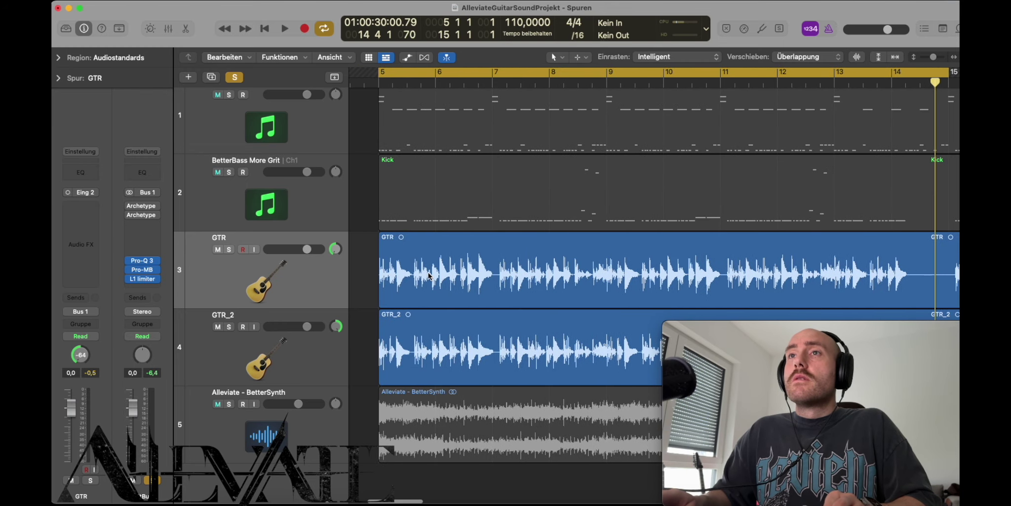
pyautogui.scroll(-1, 262, 274)
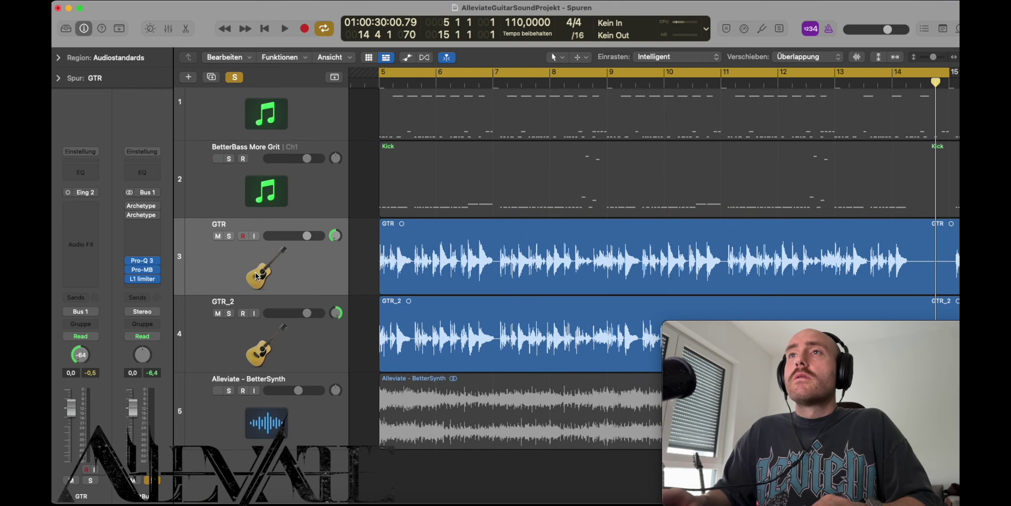
pyautogui.moveTo(141, 208)
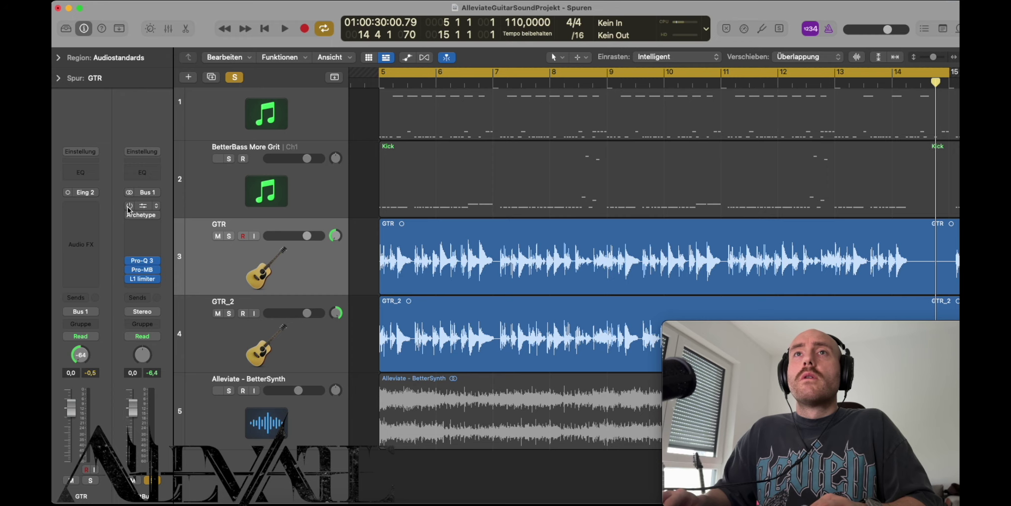
pyautogui.click(141, 215)
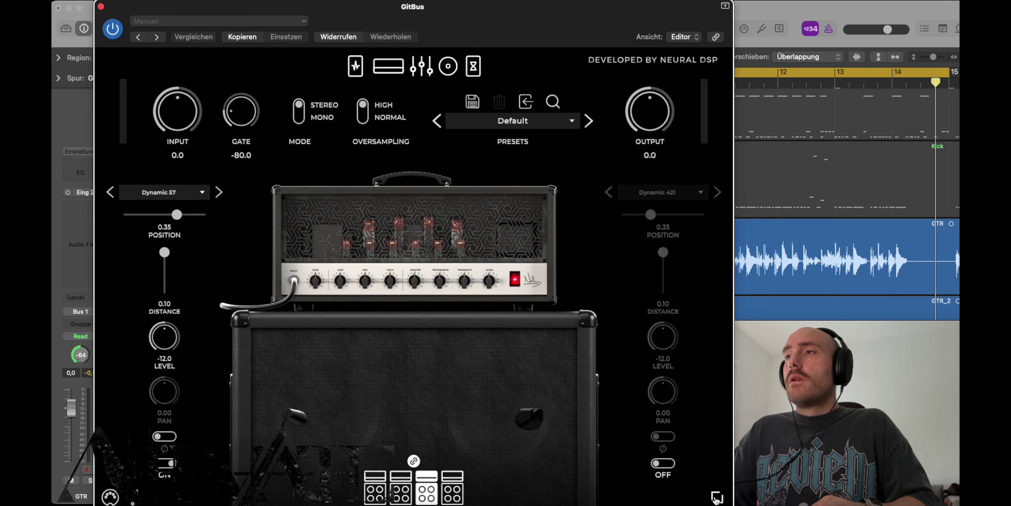
pyautogui.click(718, 498)
pyautogui.click(718, 462)
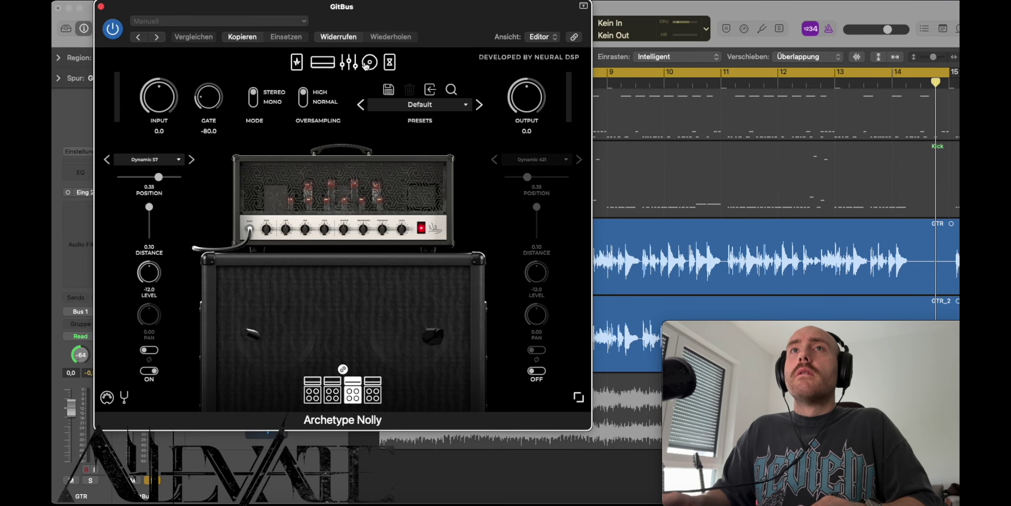
pyautogui.click(327, 68)
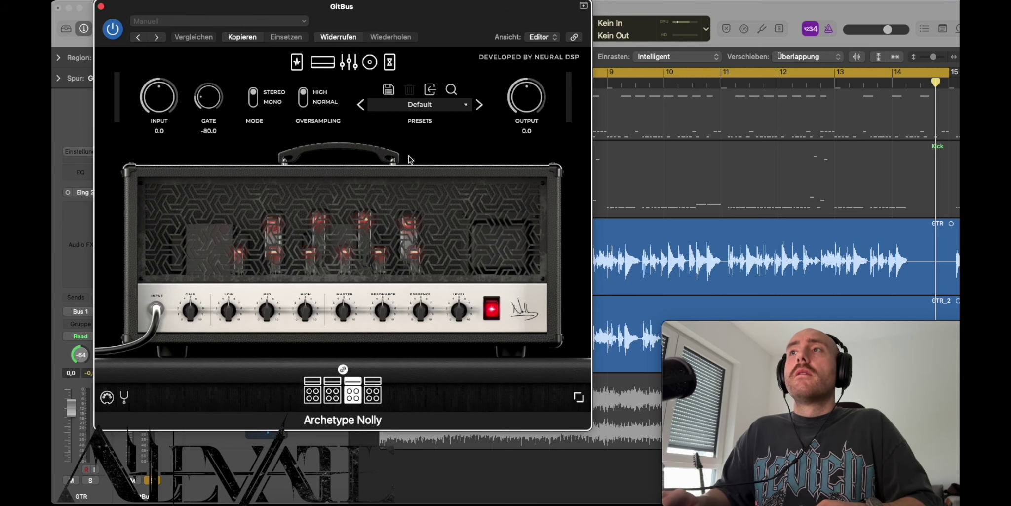
pyautogui.moveTo(305, 7); pyautogui.dragTo(468, 8)
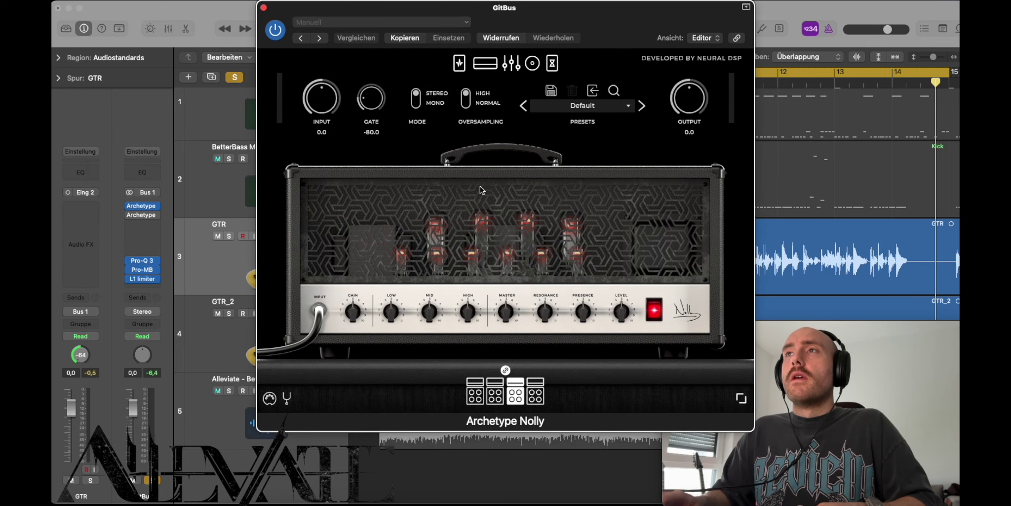
# Adjust the Nolly amp's Mid control while auditioning the guitars, and check the pedal section before returning to the amp.
pyautogui.press('space')
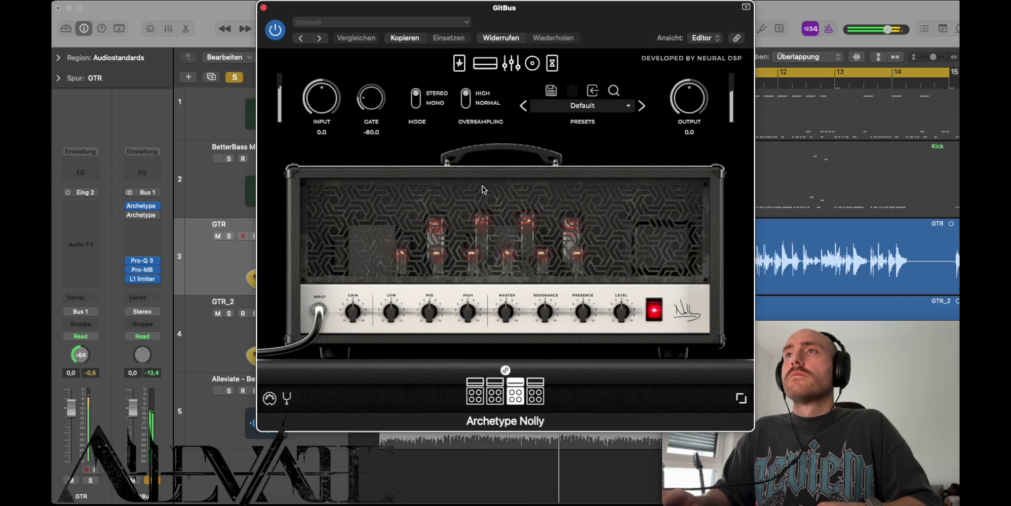
pyautogui.click(432, 322)
pyautogui.moveTo(431, 322)
pyautogui.mouseDown()
pyautogui.moveTo(430, 331)
pyautogui.moveTo(435, 320)
pyautogui.mouseUp()
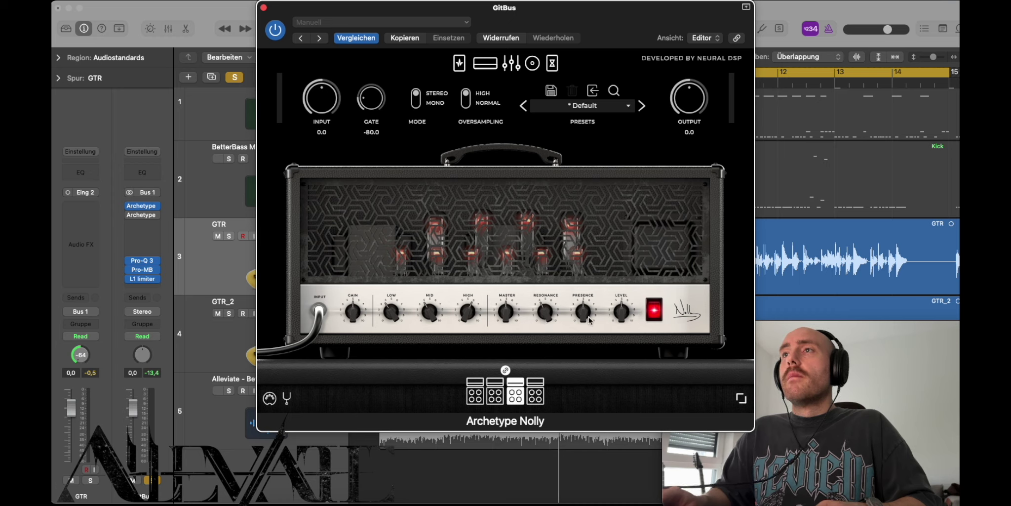
pyautogui.press('space')
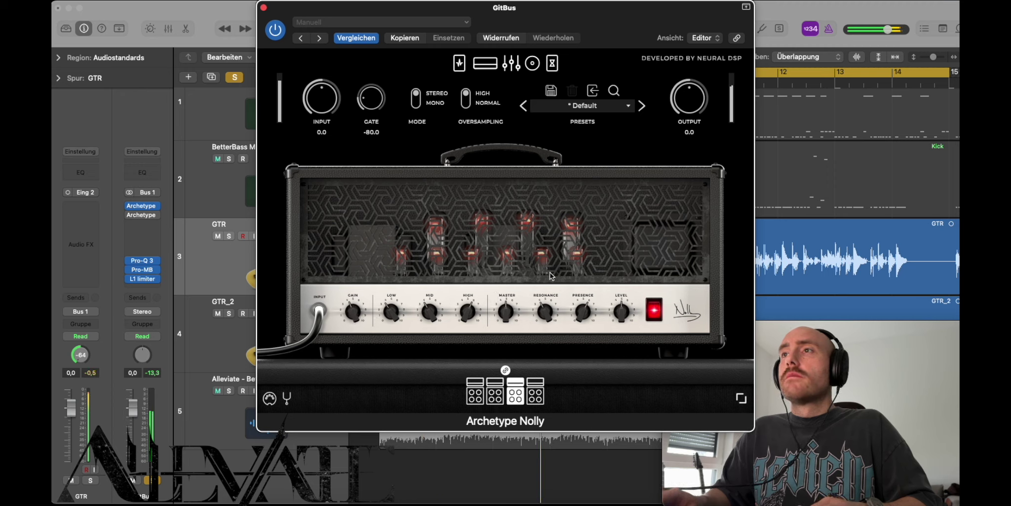
pyautogui.click(460, 63)
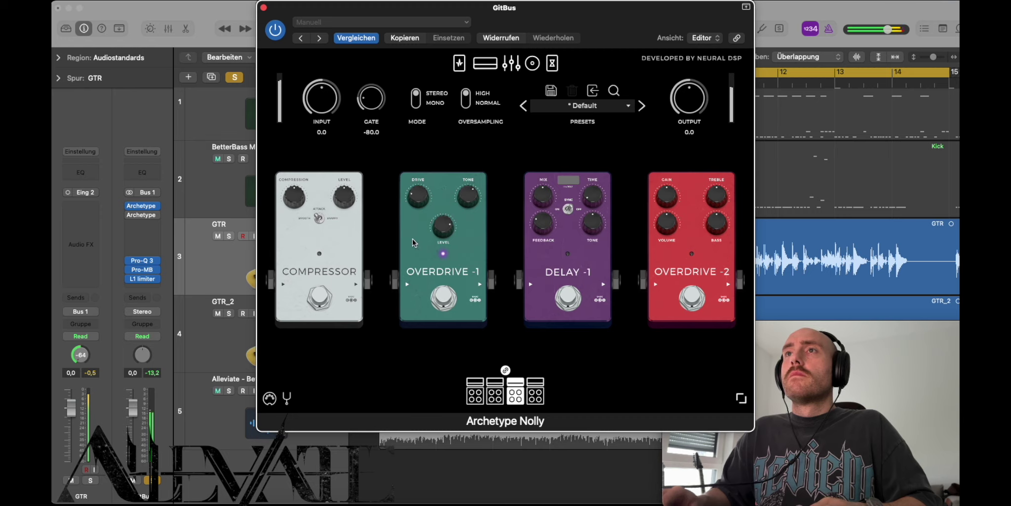
pyautogui.click(496, 63)
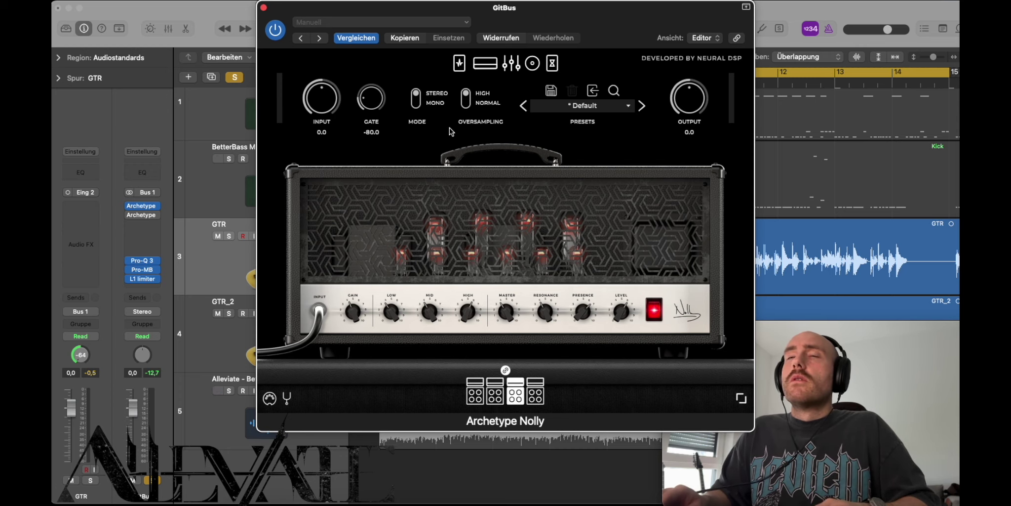
# Load the AlleviateGitIR custom IR in the Nolly cabinet's first microphone slot and audition the guitars through it.
pyautogui.click(533, 62)
pyautogui.click(343, 161)
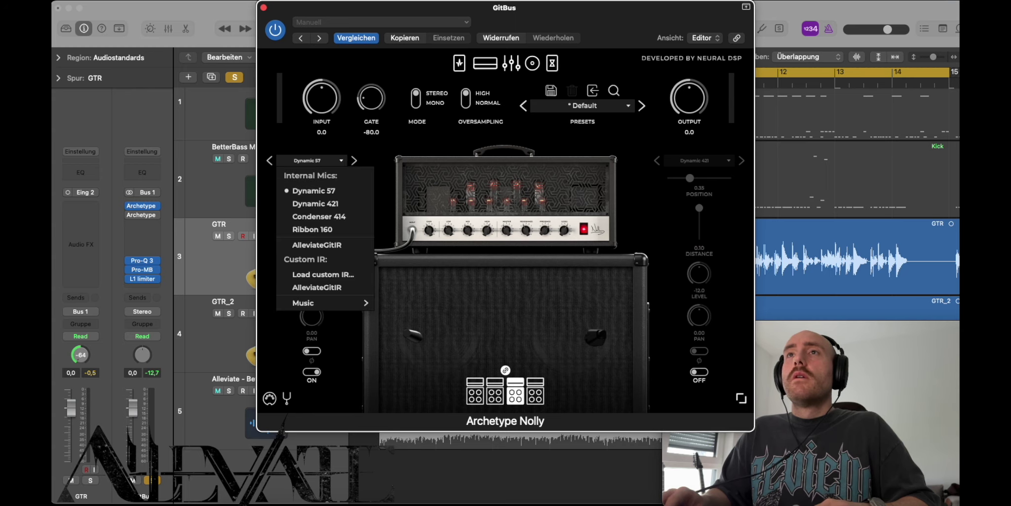
pyautogui.click(335, 288)
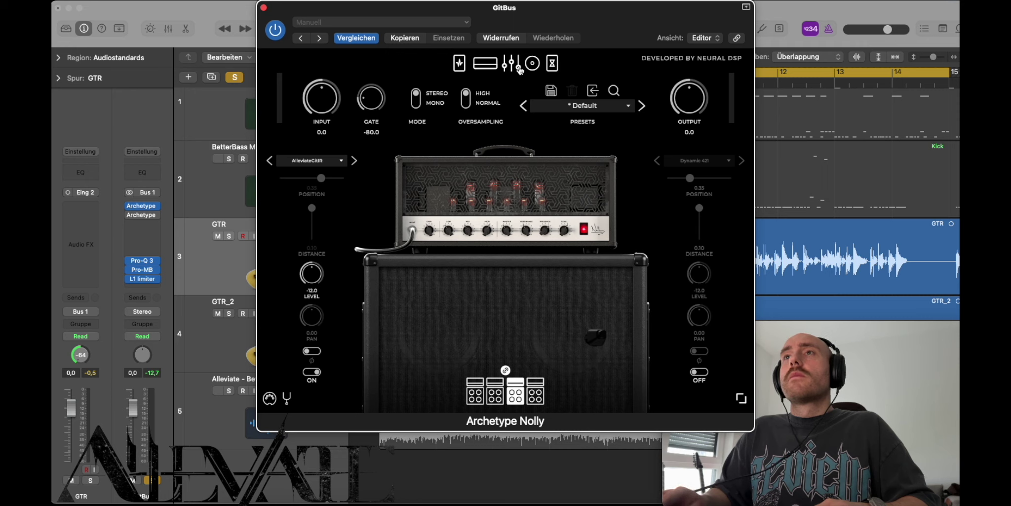
pyautogui.click(485, 62)
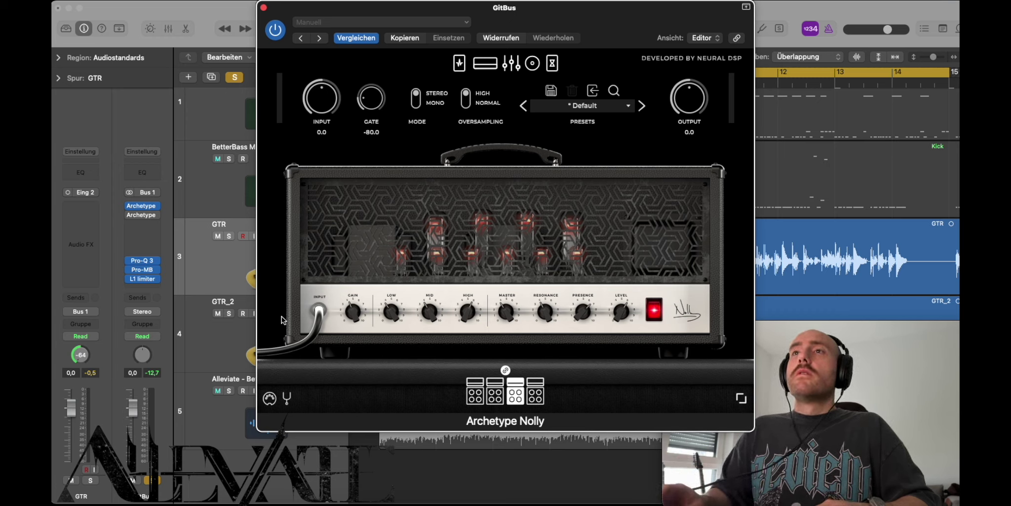
pyautogui.press('space')
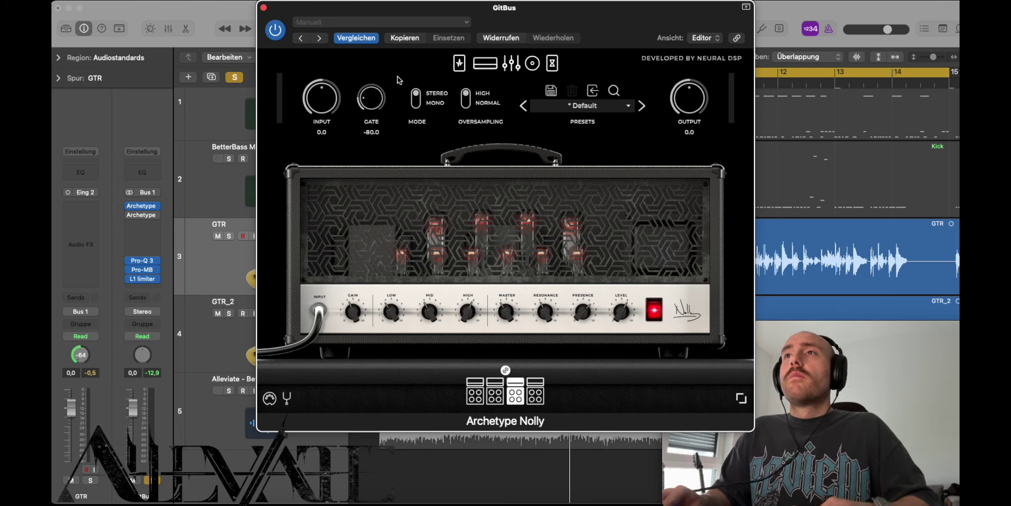
pyautogui.click(264, 7)
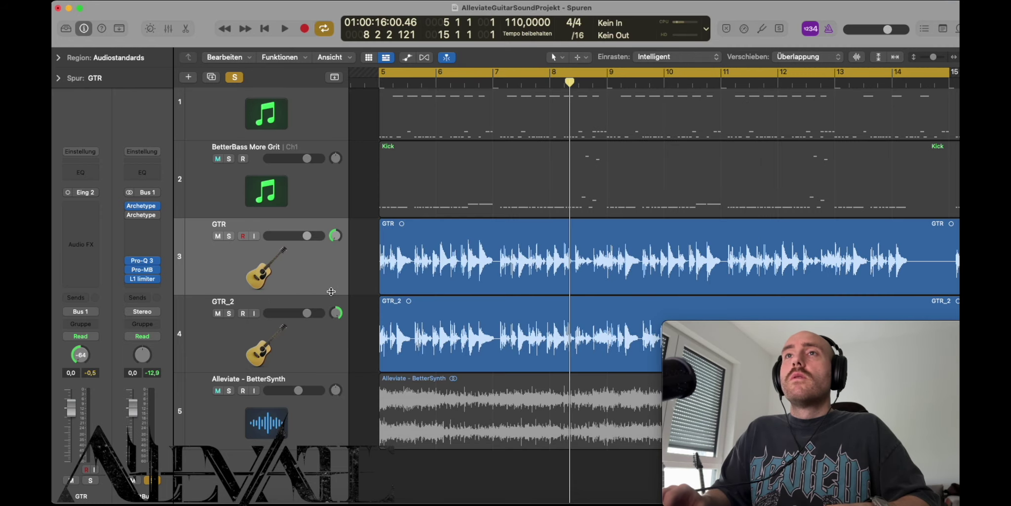
# Reopen Archetype Nolly, adjust the amp's High control during playback, and close the plug-in window.
pyautogui.moveTo(141, 207)
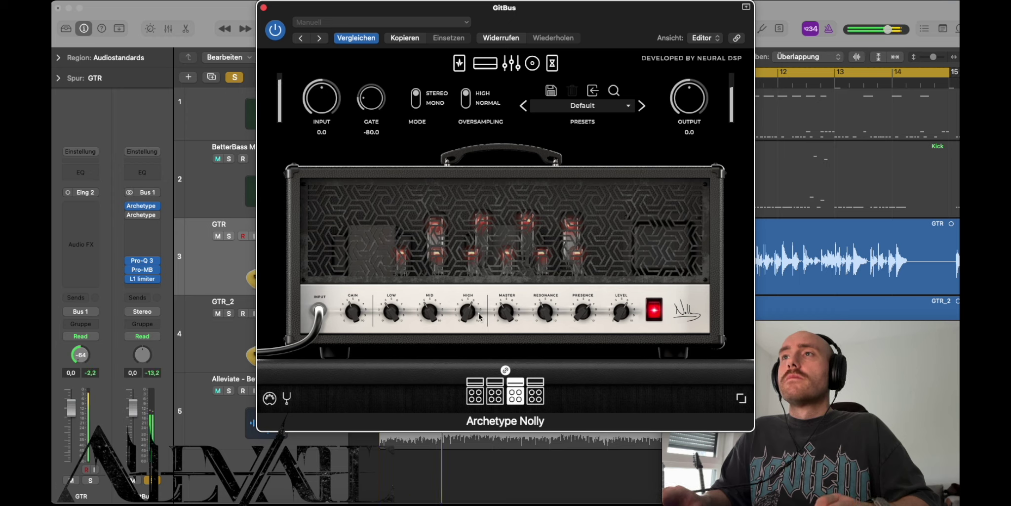
pyautogui.moveTo(475, 315); pyautogui.dragTo(467, 314)
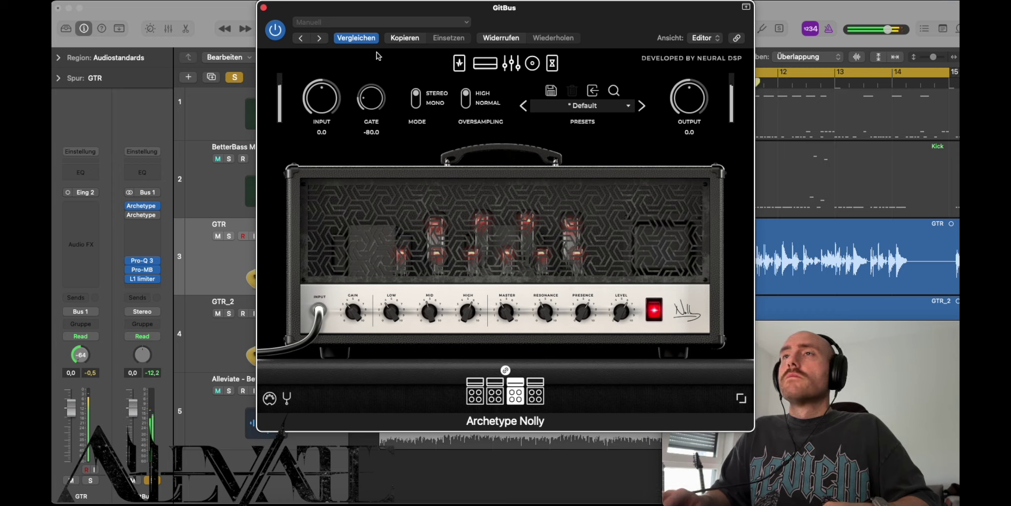
pyautogui.click(264, 8)
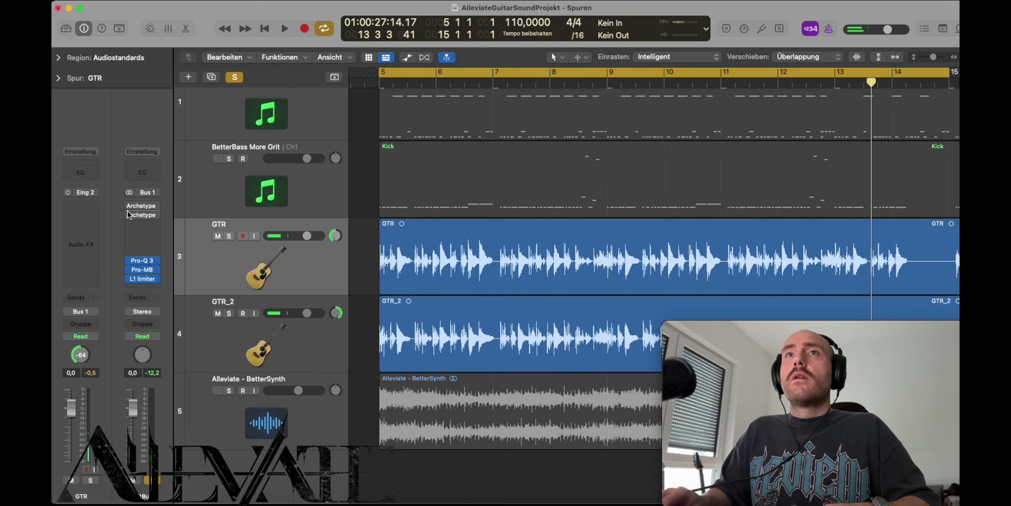
# Enable and open Archetype Gojira on the guitar bus in a smaller window and inspect its amp and cabinet sections.
pyautogui.click(145, 216)
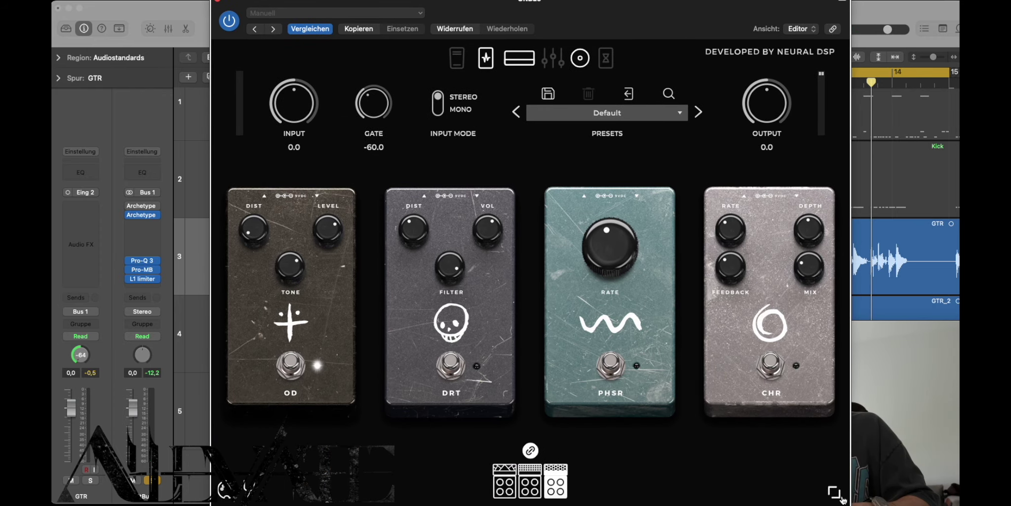
pyautogui.click(851, 466)
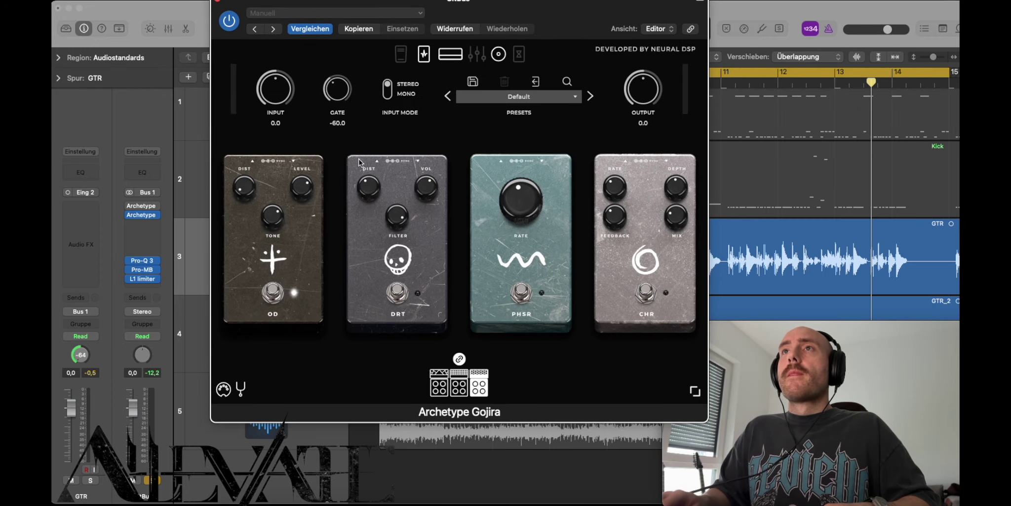
pyautogui.click(449, 55)
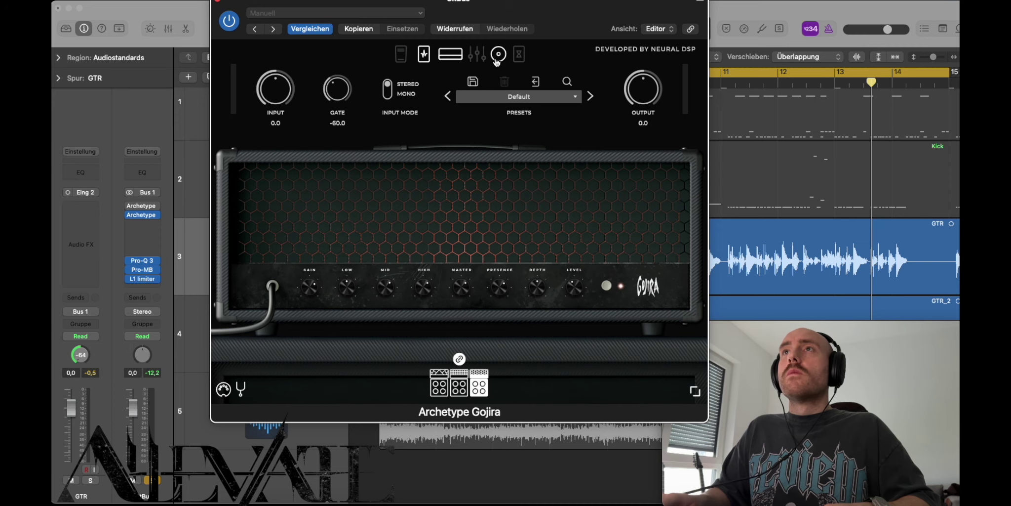
pyautogui.click(498, 60)
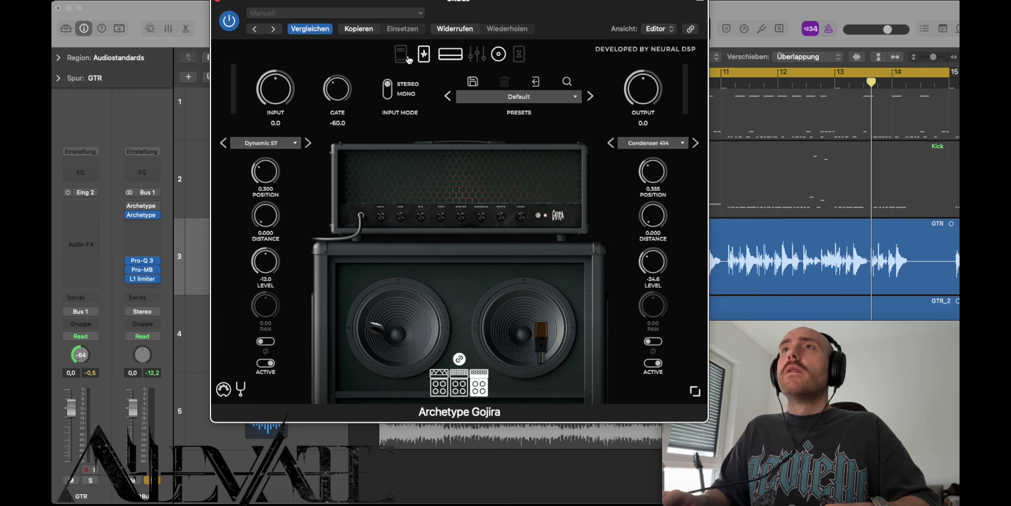
pyautogui.click(450, 54)
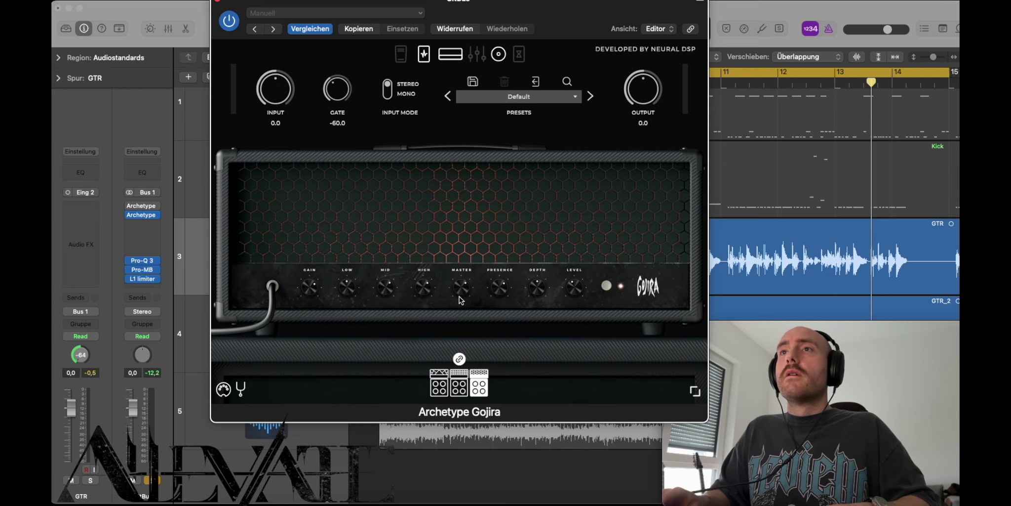
# Load Gojira's Default preset, switch off the pitch, EQ and delay/reverb sections, and play the guitars through it.
pyautogui.click(511, 99)
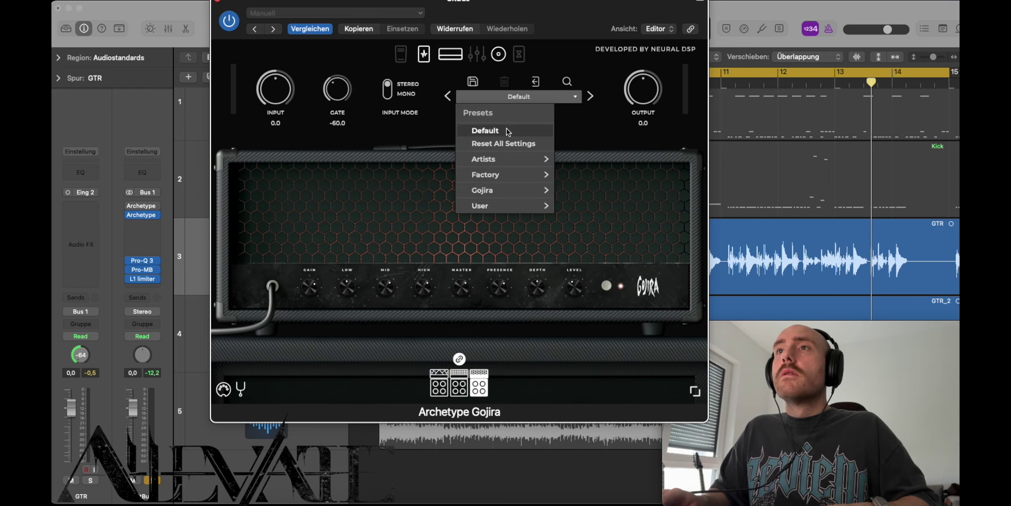
pyautogui.click(507, 128)
pyautogui.click(389, 94)
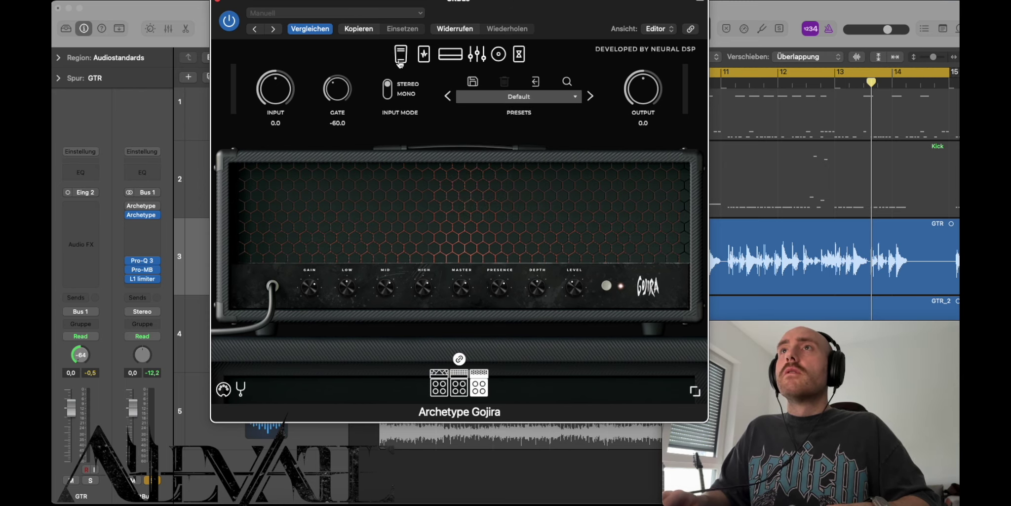
pyautogui.click(424, 54)
pyautogui.click(483, 58)
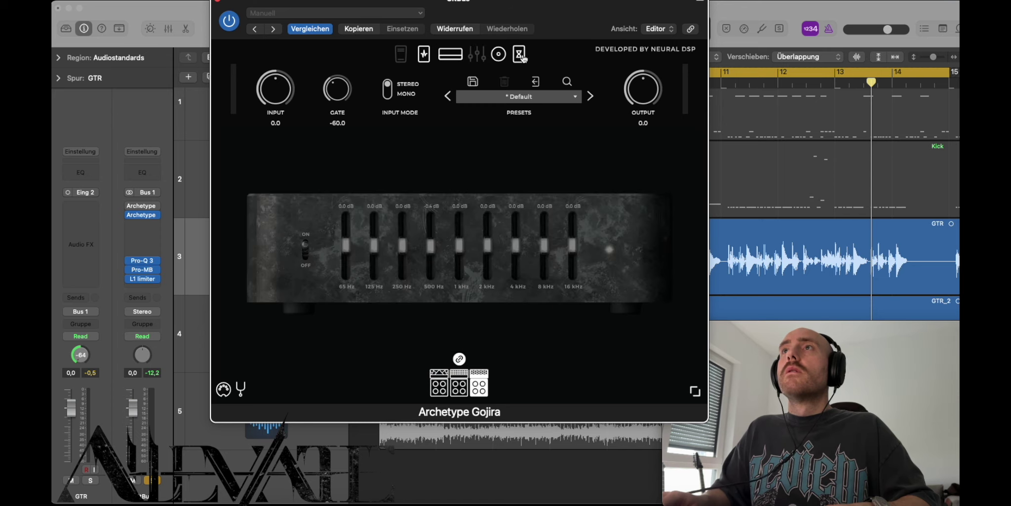
pyautogui.click(519, 54)
pyautogui.press('space')
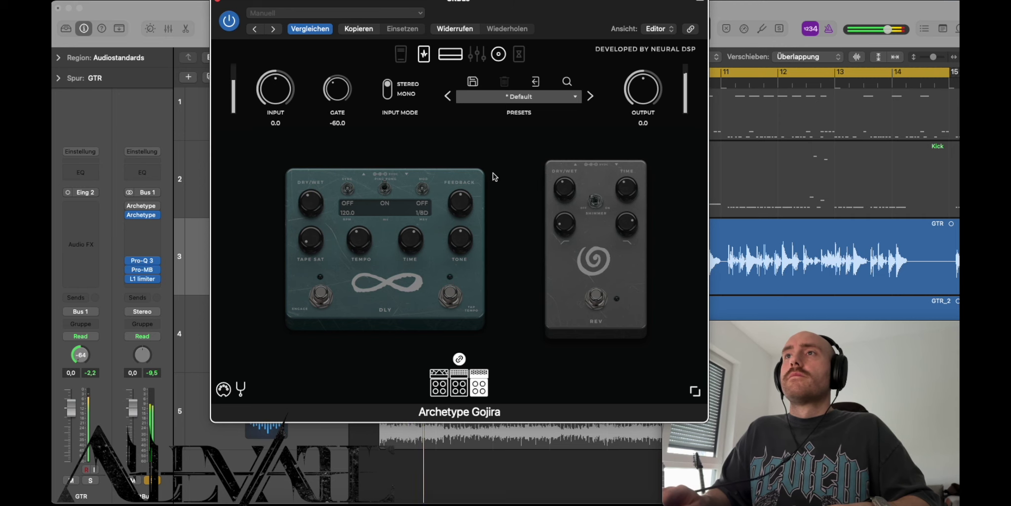
# View Gojira's amp section during playback, check the cabinet section's microphone setup, and close the plug-in window.
pyautogui.click(456, 57)
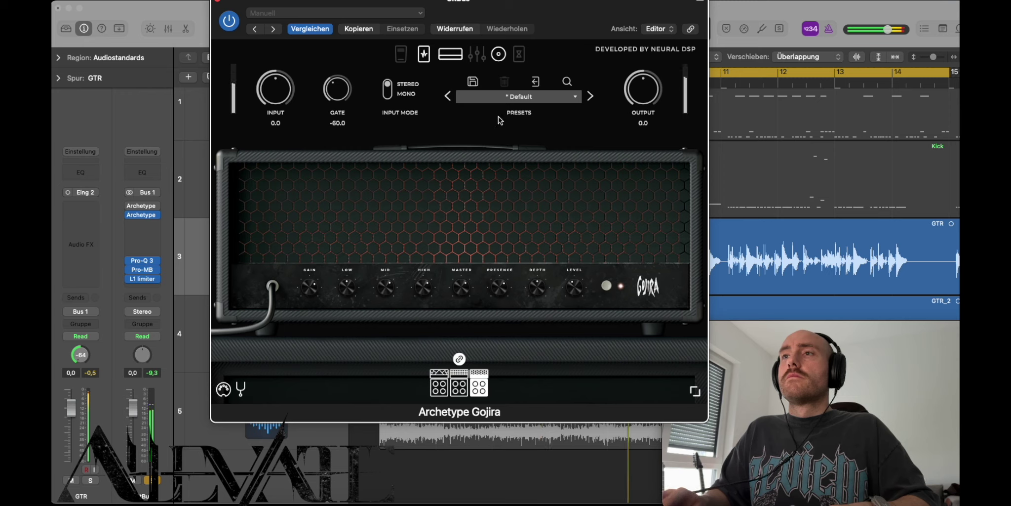
pyautogui.click(502, 55)
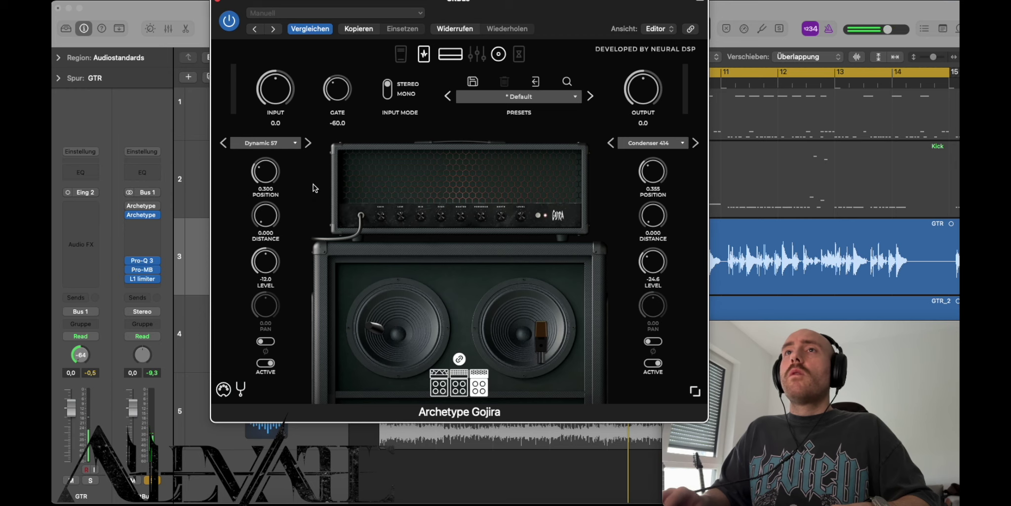
pyautogui.click(296, 143)
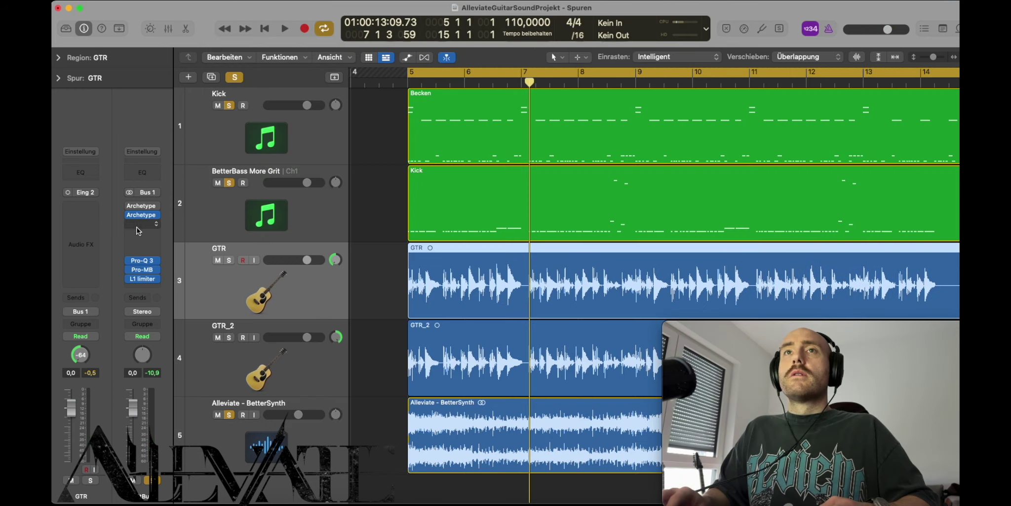
# Bypass Gojira, re-enable Archetype Nolly on the guitar bus, and play the mix through it while viewing its amp.
pyautogui.moveTo(131, 216); pyautogui.dragTo(131, 209)
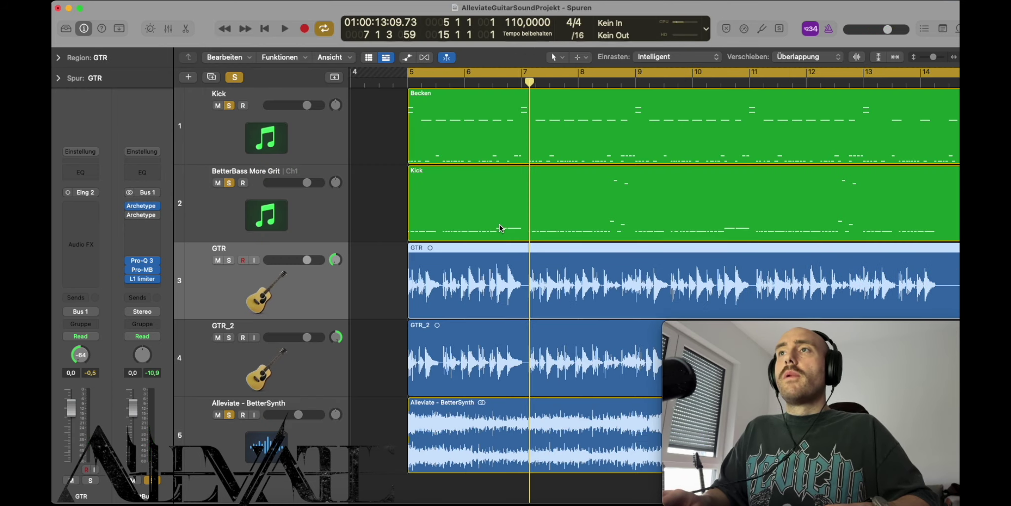
pyautogui.hscroll(5, 500, 225)
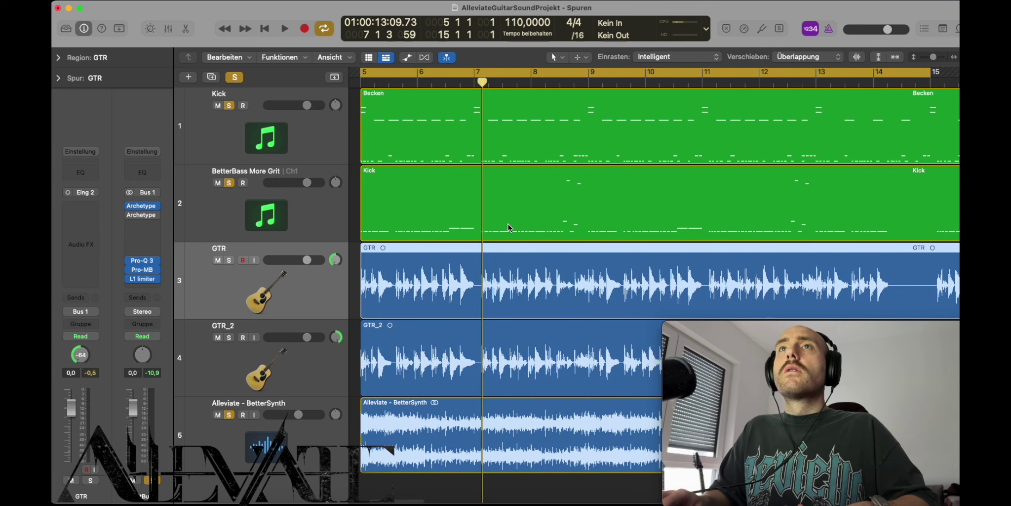
pyautogui.press('space')
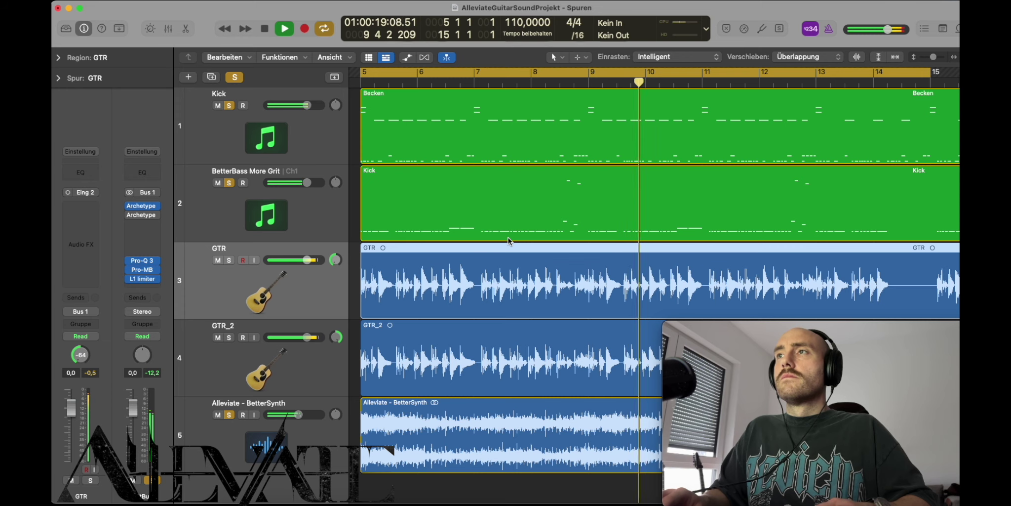
pyautogui.click(140, 209)
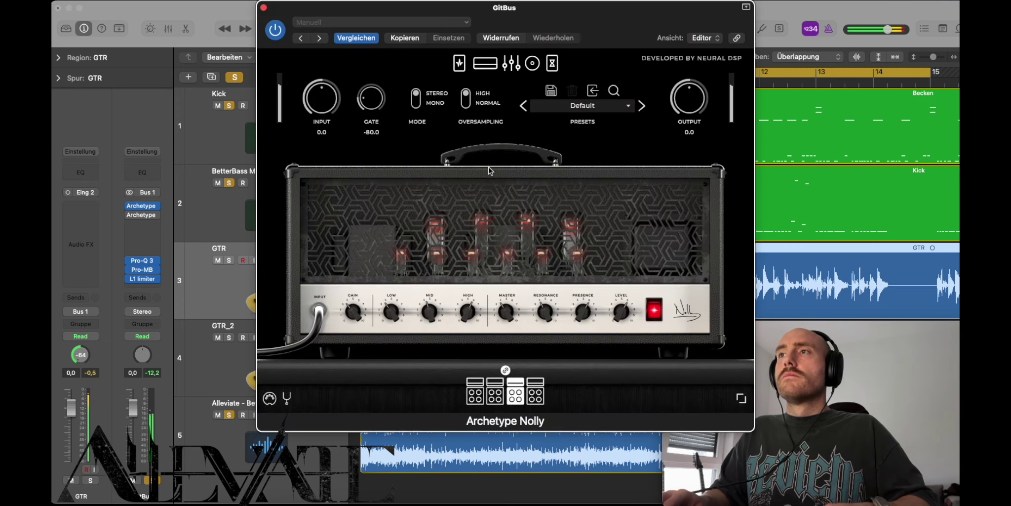
pyautogui.click(264, 8)
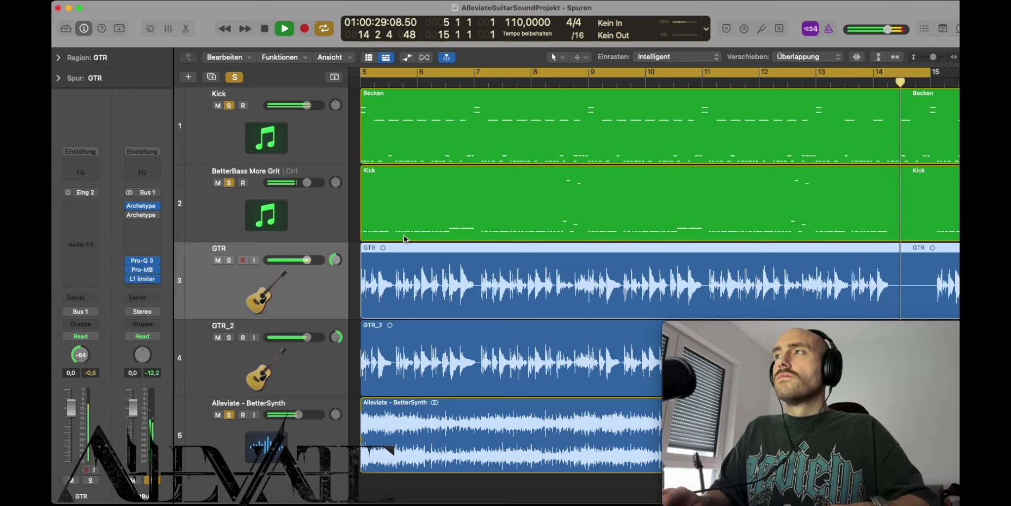
pyautogui.press('space')
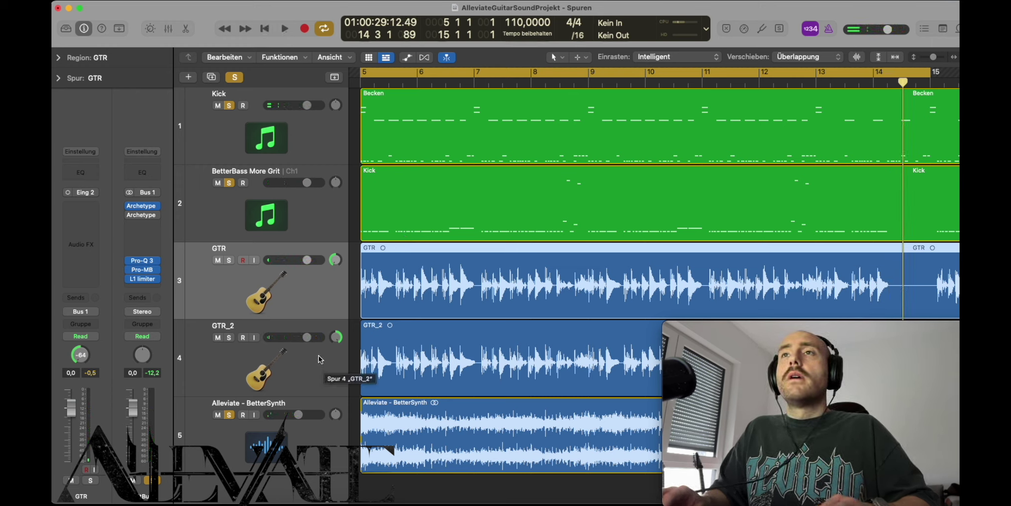
# Switch the guitar bus back from Nolly to Archetype Gojira and open its window at a smaller size over the tracks.
pyautogui.moveTo(142, 260); pyautogui.dragTo(136, 267)
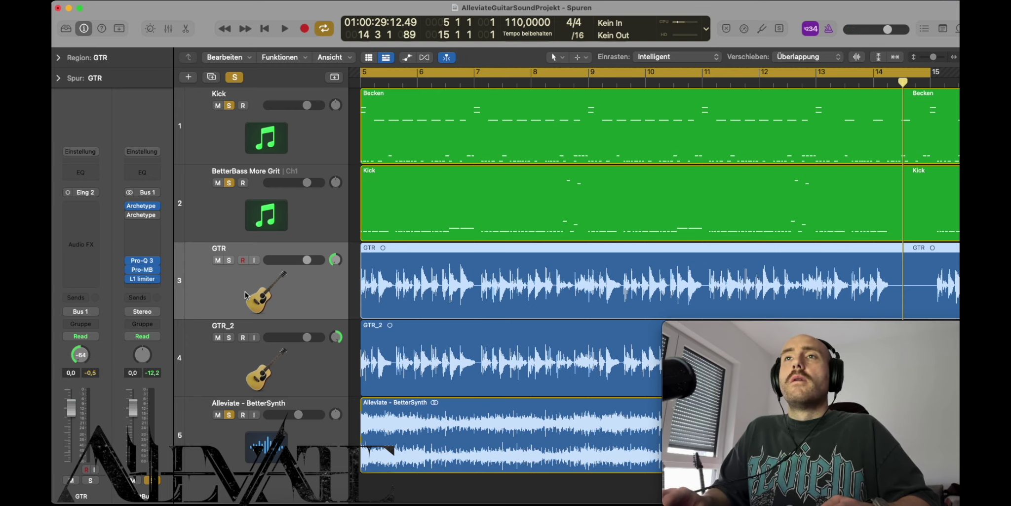
pyautogui.hscroll(-3, 304, 316)
pyautogui.scroll(-2, 307, 316)
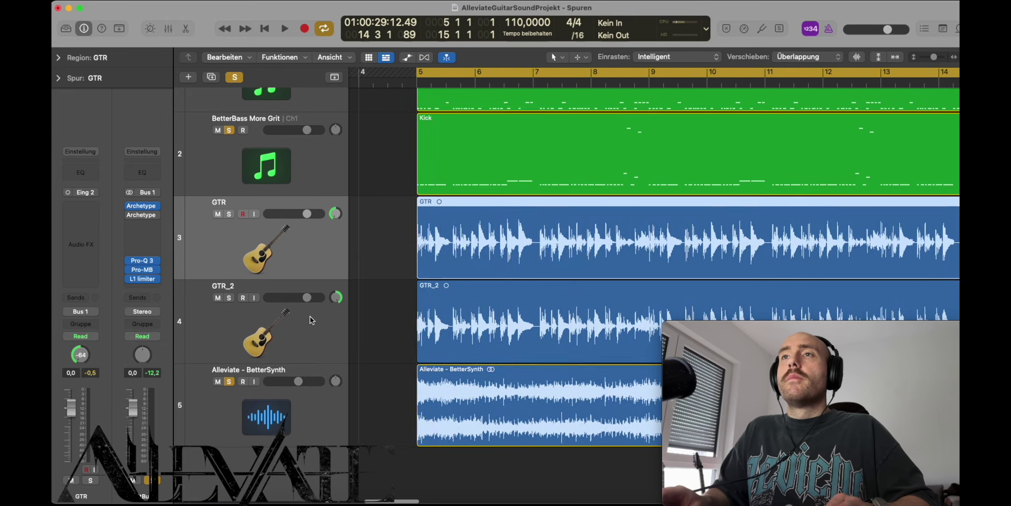
pyautogui.hscroll(2, 324, 315)
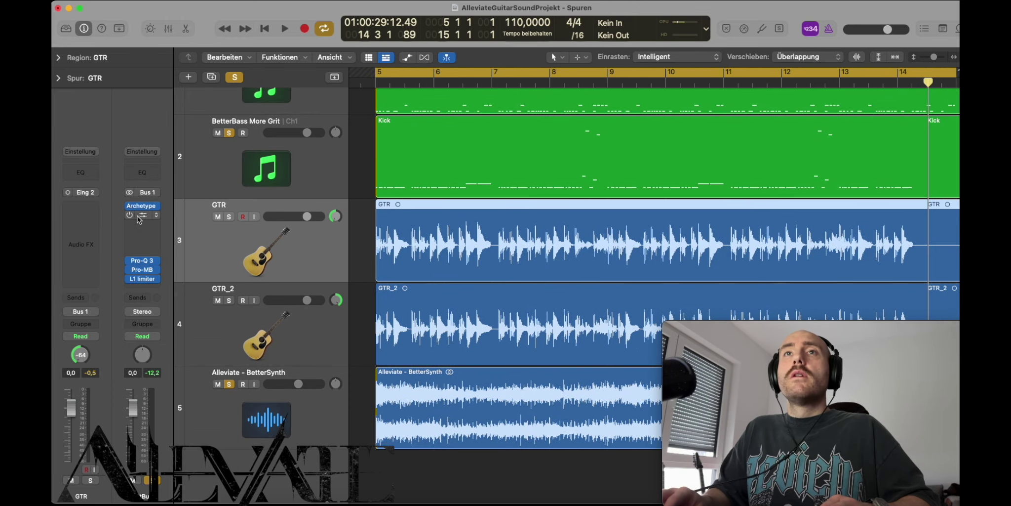
pyautogui.moveTo(129, 214); pyautogui.dragTo(141, 218)
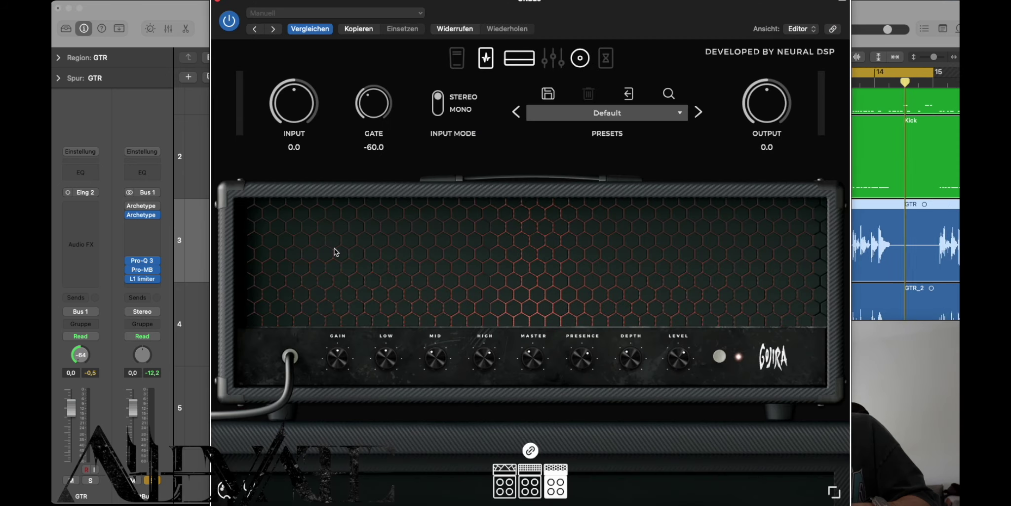
pyautogui.click(845, 463)
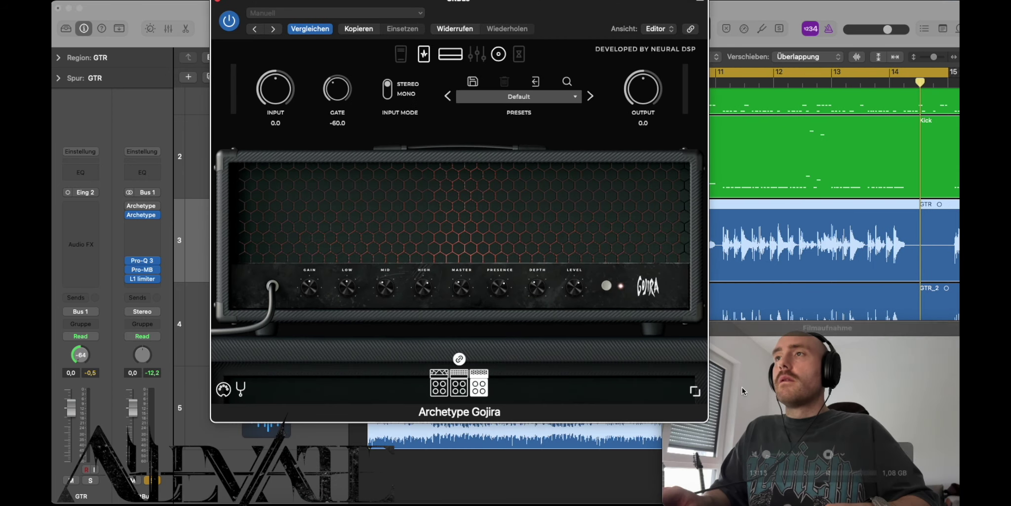
pyautogui.moveTo(532, 14); pyautogui.dragTo(453, 40)
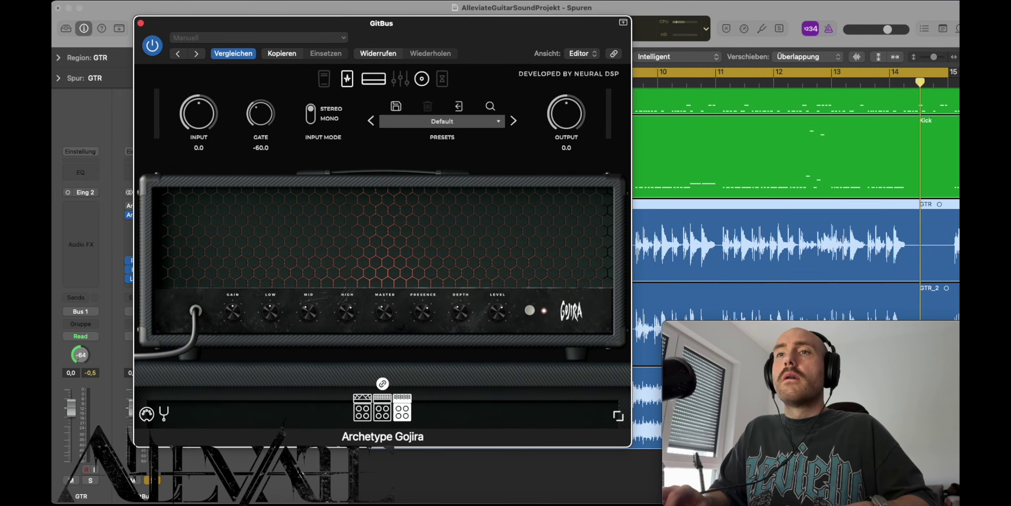
# Play the mix through Gojira, adjust the amp's Level control, close the plug-in window, and stop playback.
pyautogui.press('space')
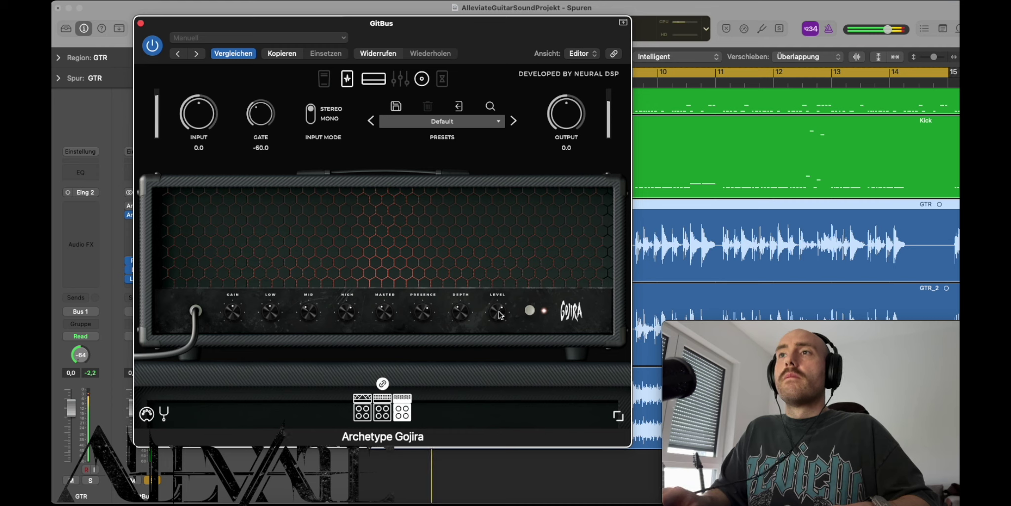
pyautogui.moveTo(499, 314); pyautogui.dragTo(499, 319)
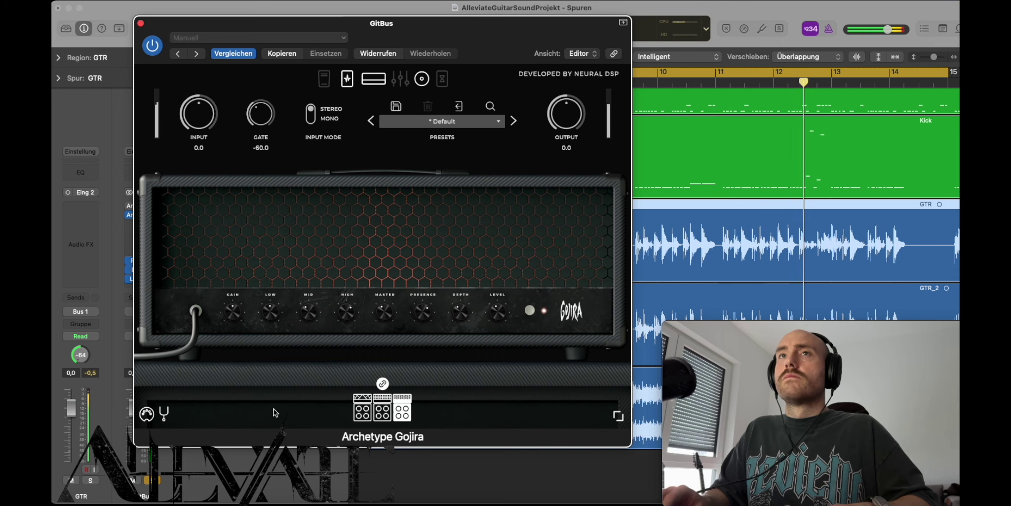
pyautogui.click(141, 23)
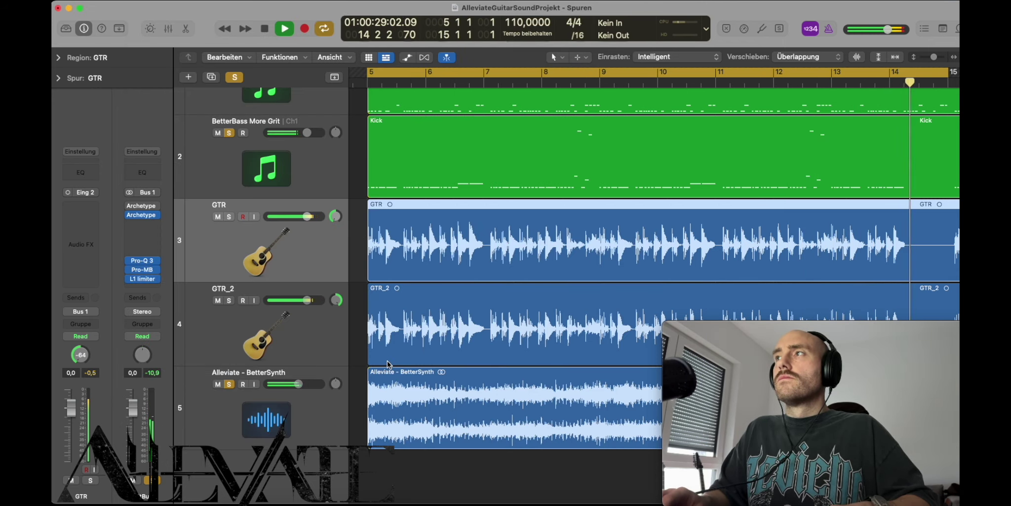
pyautogui.press('space')
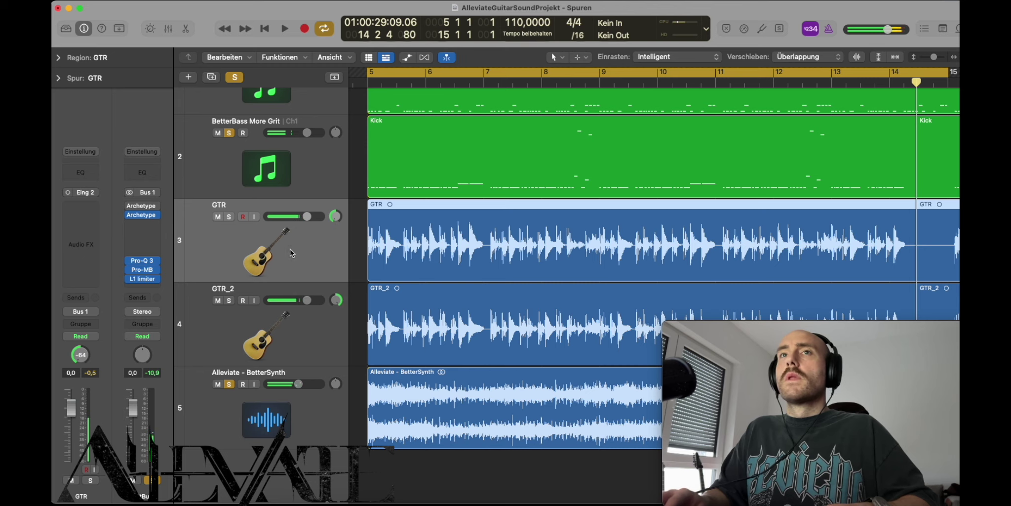
# Open the guitar bus's Pro-Q 3, examine the frequency, gain and Q of its EQ bands, and close it.
pyautogui.click(143, 261)
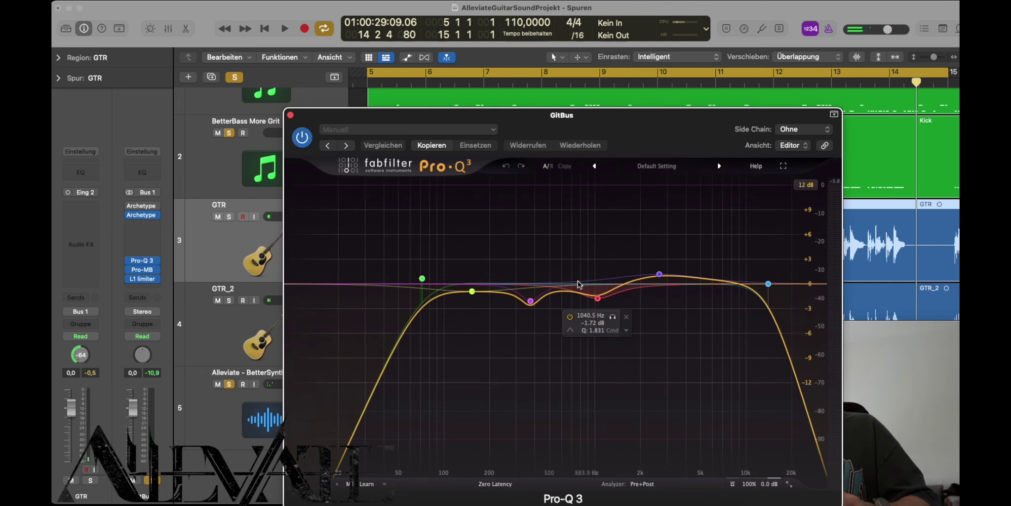
pyautogui.moveTo(454, 286)
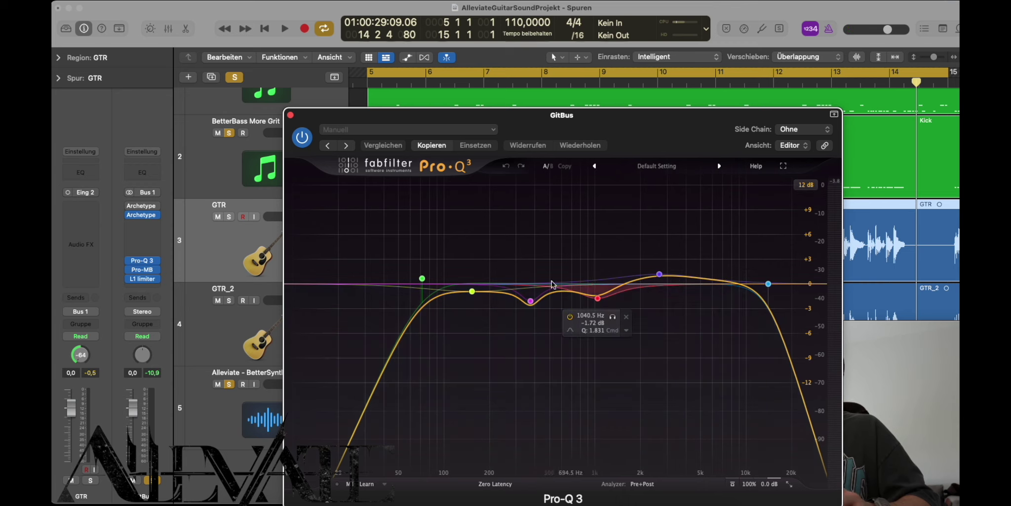
pyautogui.moveTo(534, 308)
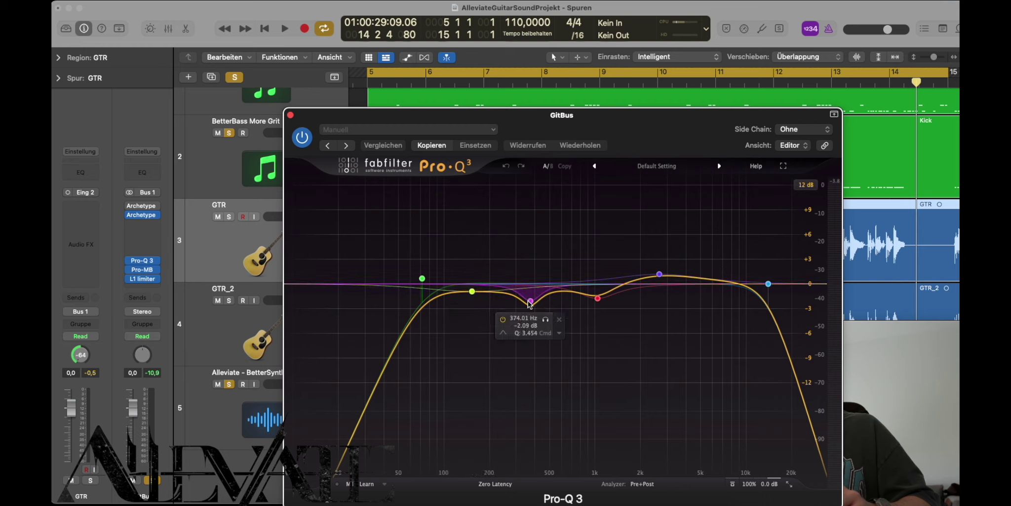
pyautogui.moveTo(599, 297)
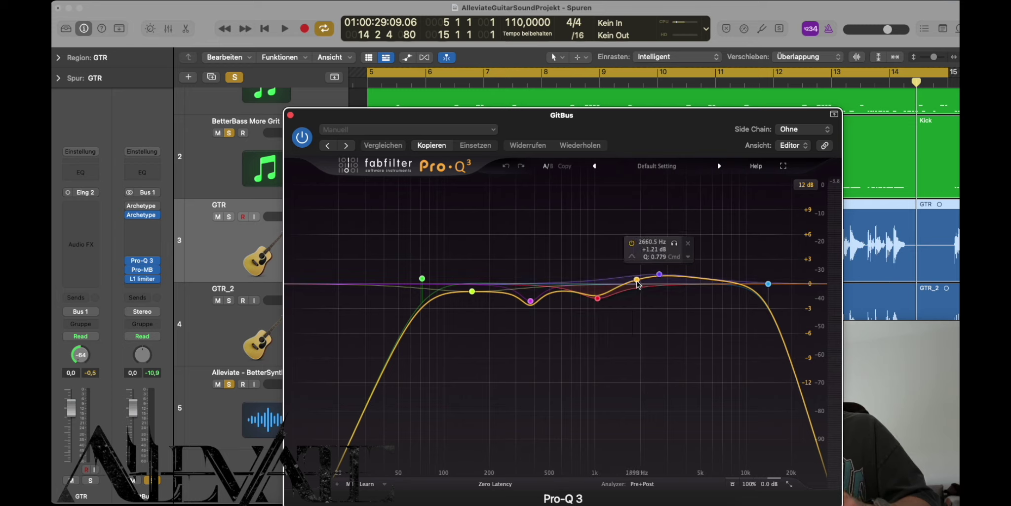
pyautogui.click(291, 117)
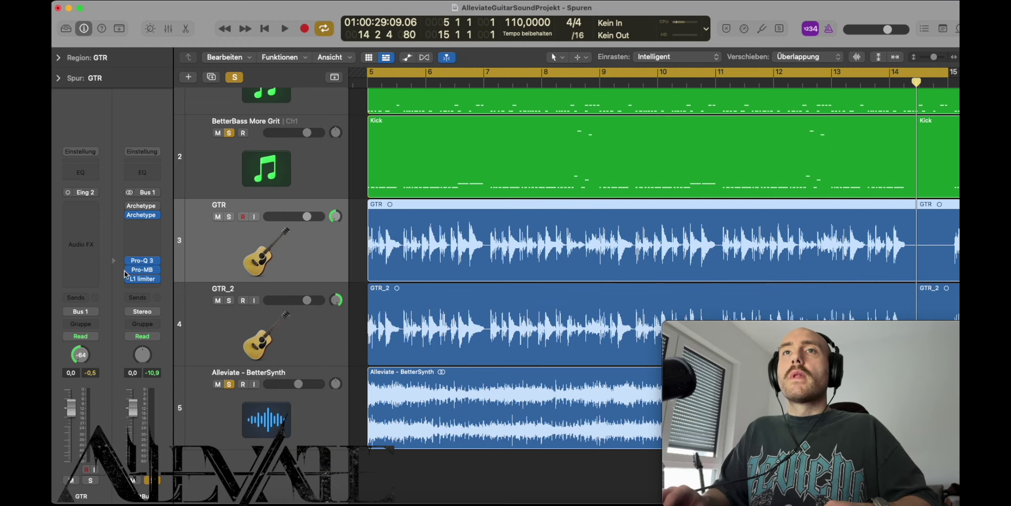
# Inspect the Pro-MB low-frequency band and the L1 limiter on the guitar bus, closing each plug-in window.
pyautogui.click(143, 269)
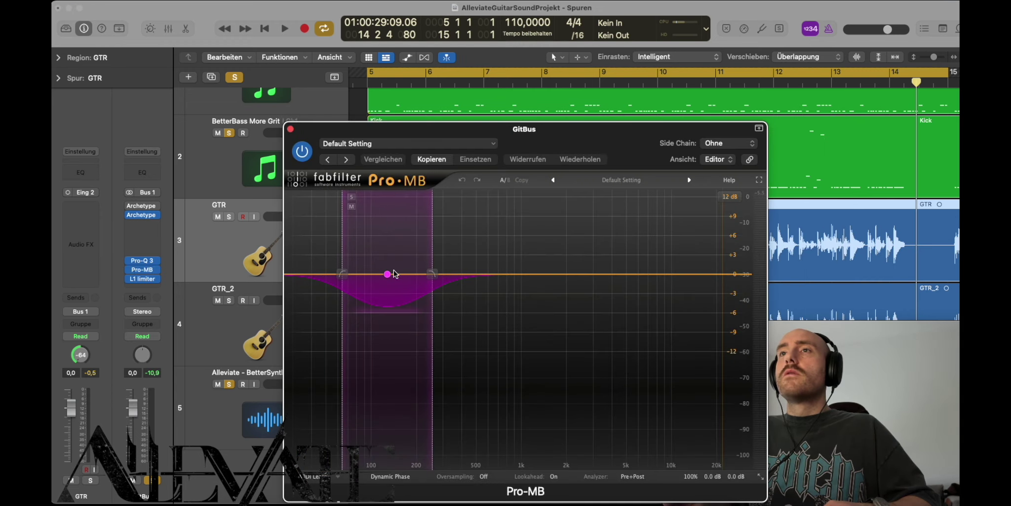
pyautogui.click(291, 129)
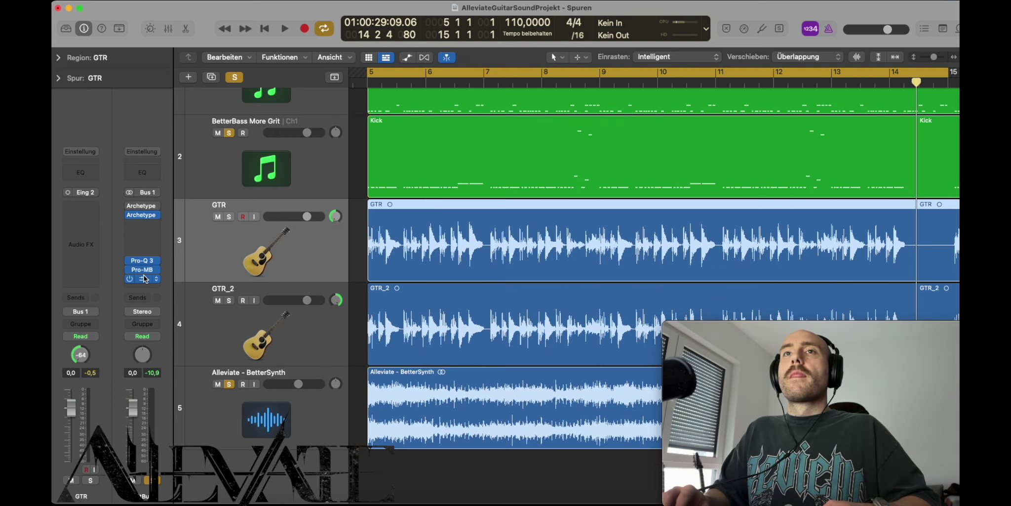
pyautogui.click(144, 279)
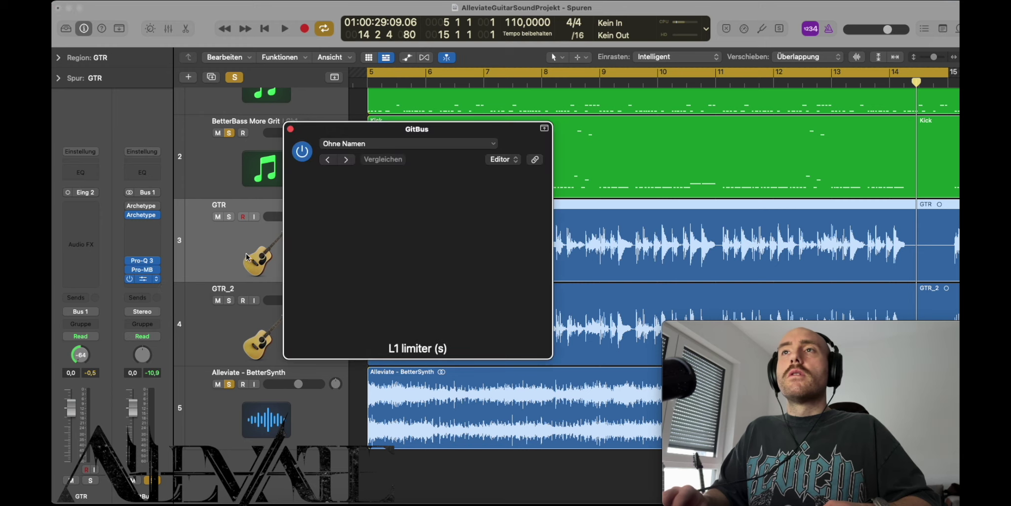
pyautogui.click(291, 129)
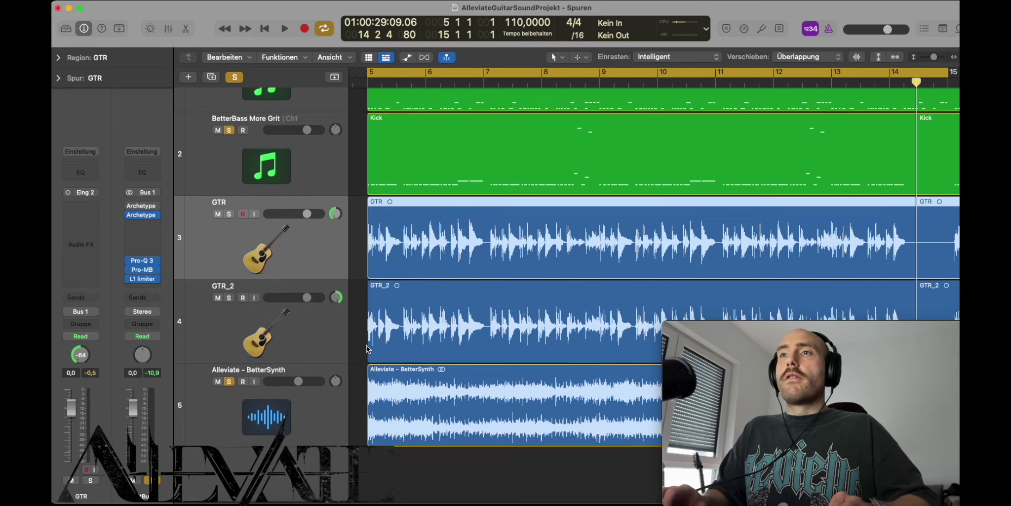
# Select the Kick track and the BetterBass More Grit track in turn to view their channel strips' plug-in chains.
pyautogui.hscroll(-2, 367, 345)
pyautogui.scroll(3, 431, 298)
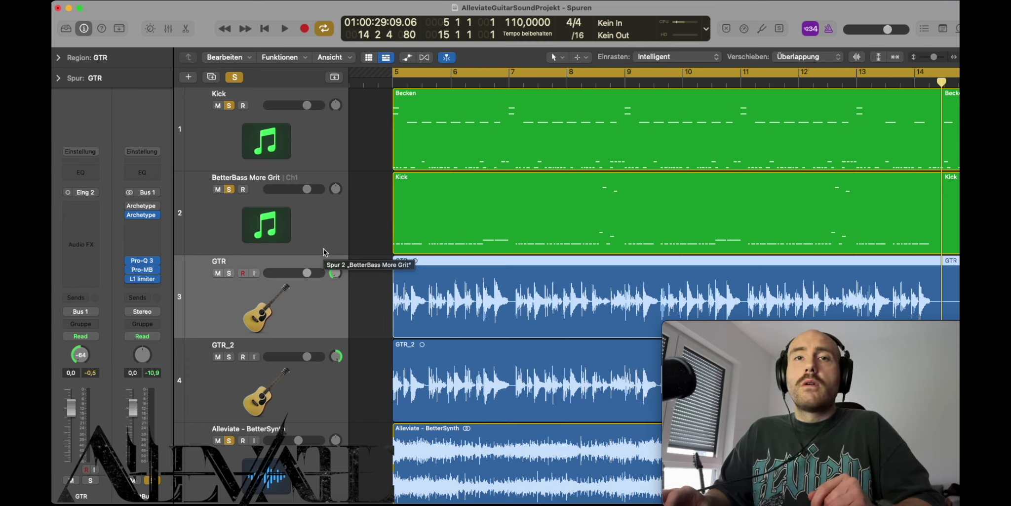
pyautogui.click(324, 127)
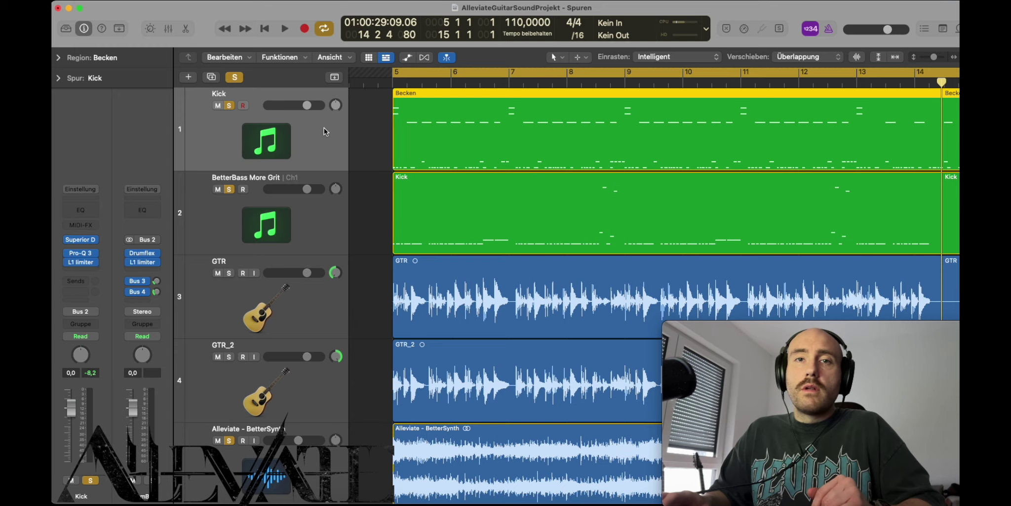
pyautogui.click(322, 215)
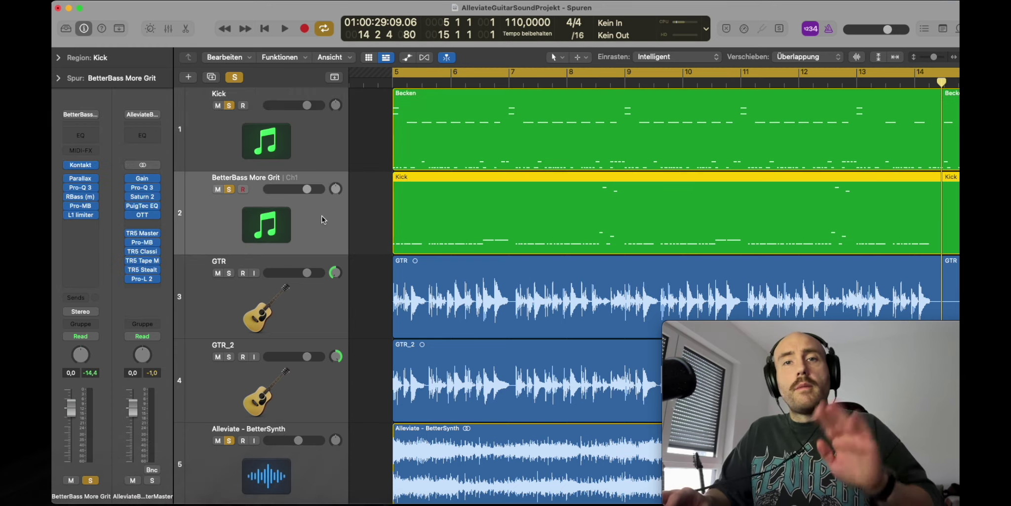